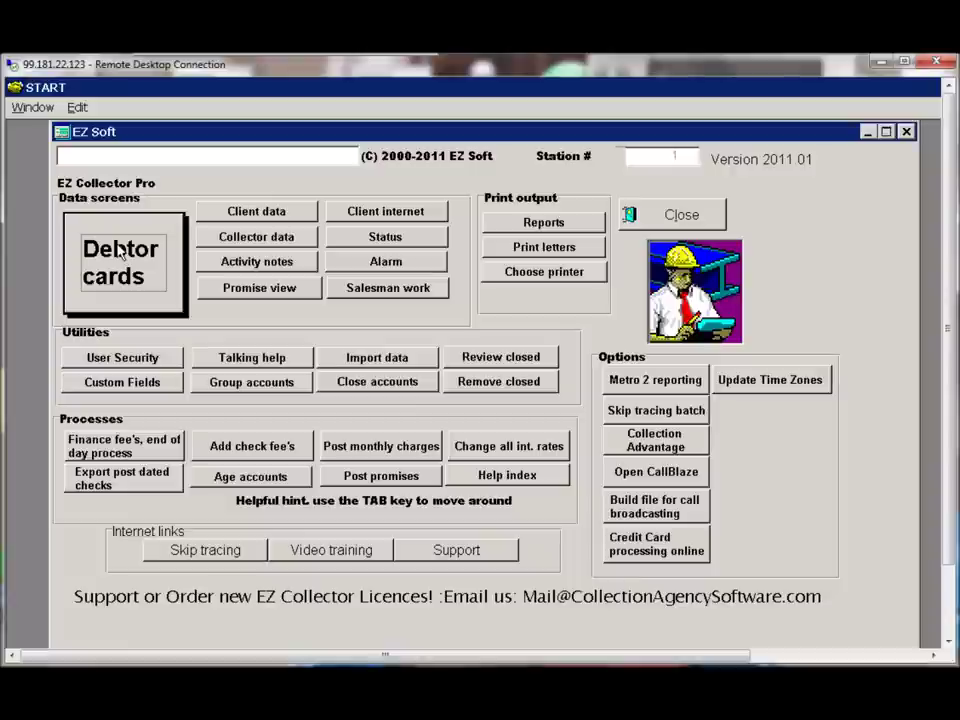
pyautogui.click(120, 254)
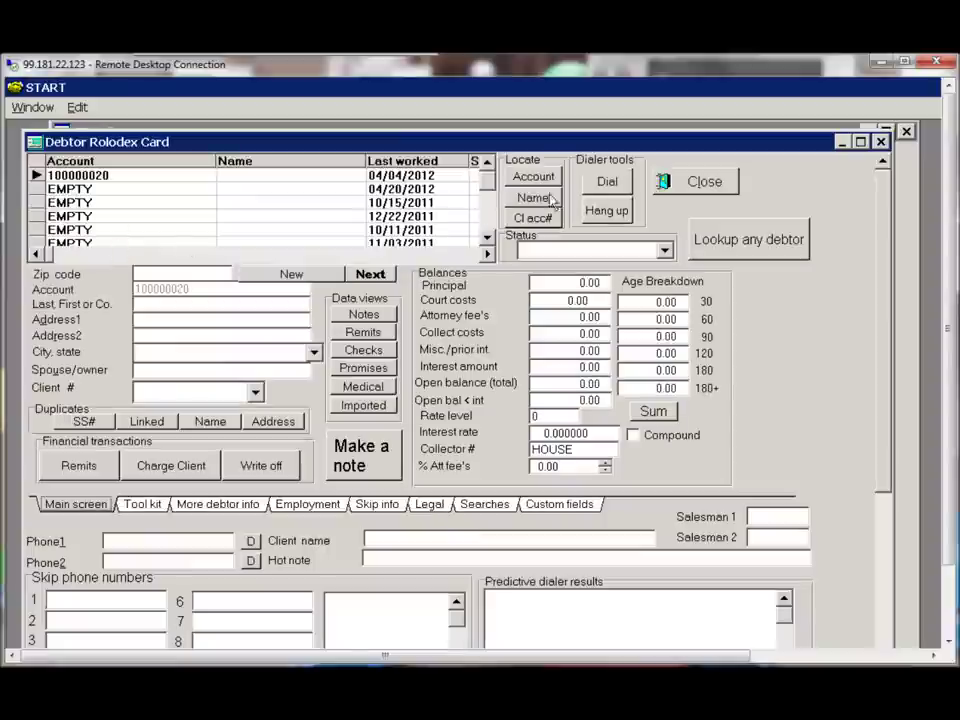
pyautogui.click(546, 198)
pyautogui.write('G')
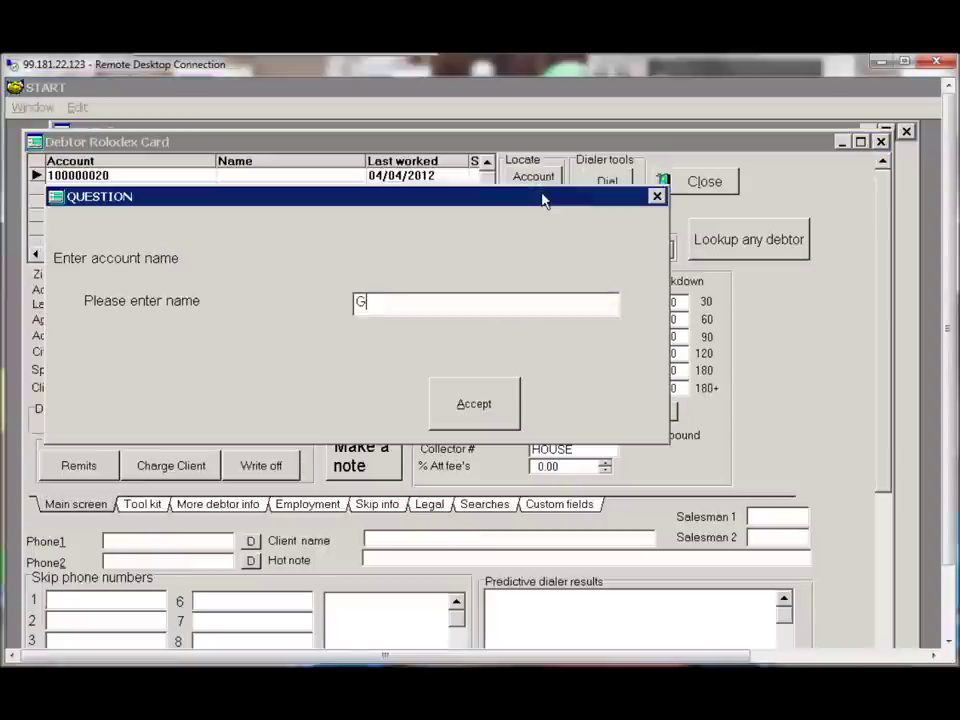
pyautogui.write('A')
pyautogui.click(495, 399)
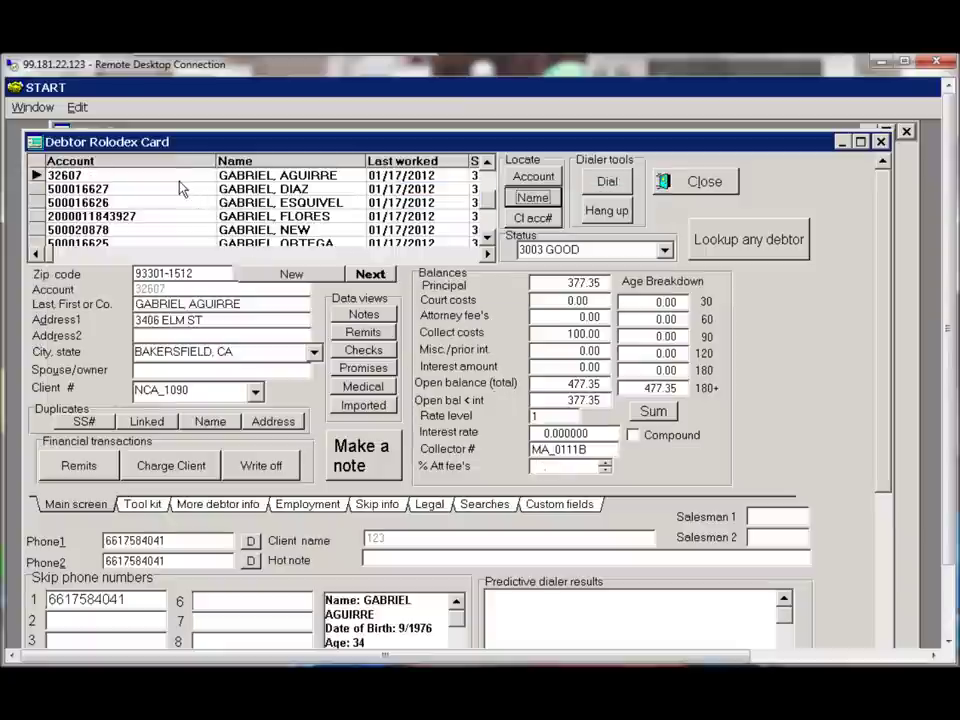
pyautogui.click(256, 392)
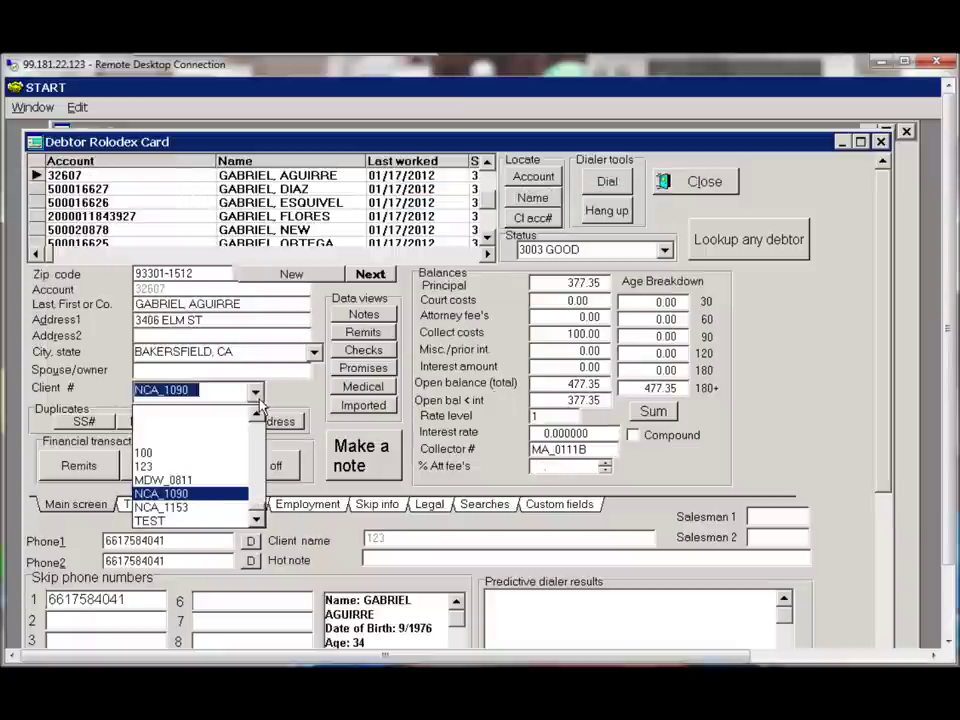
pyautogui.click(257, 394)
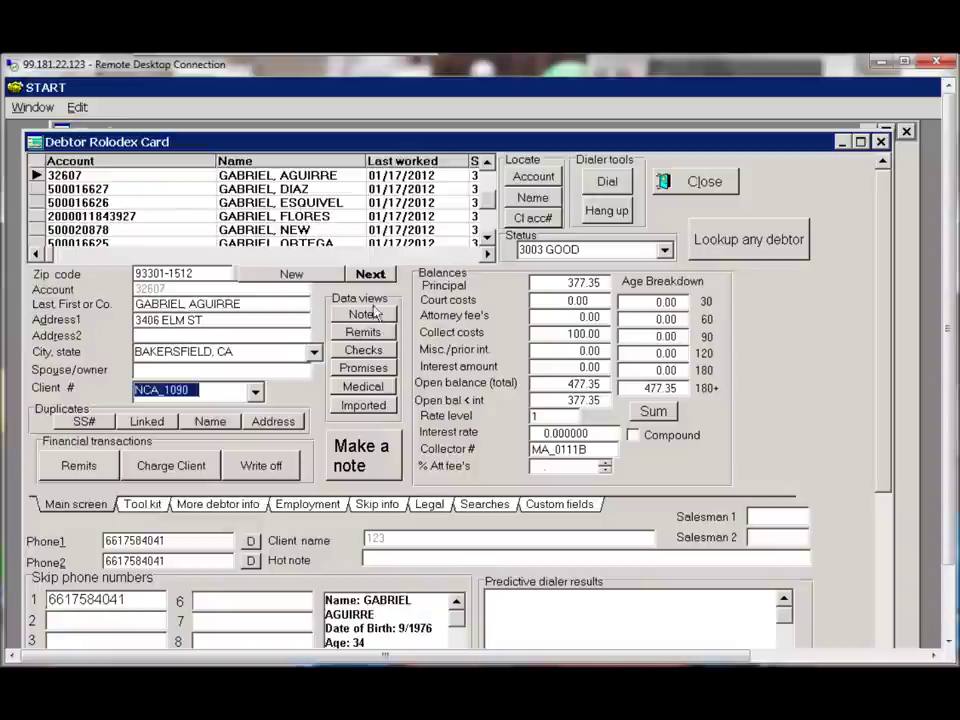
# Enter a 10.00 remit paid to us with check #3242 dated 05/08/2012.
pyautogui.click(97, 441)
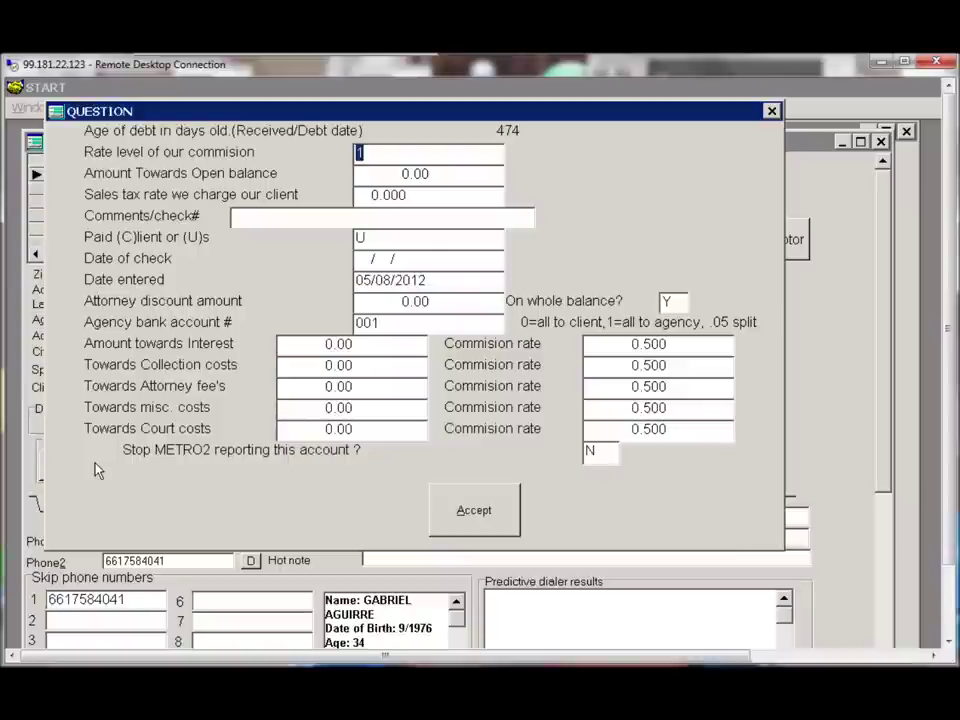
pyautogui.press('Return')
pyautogui.write('10')
pyautogui.press('Return')
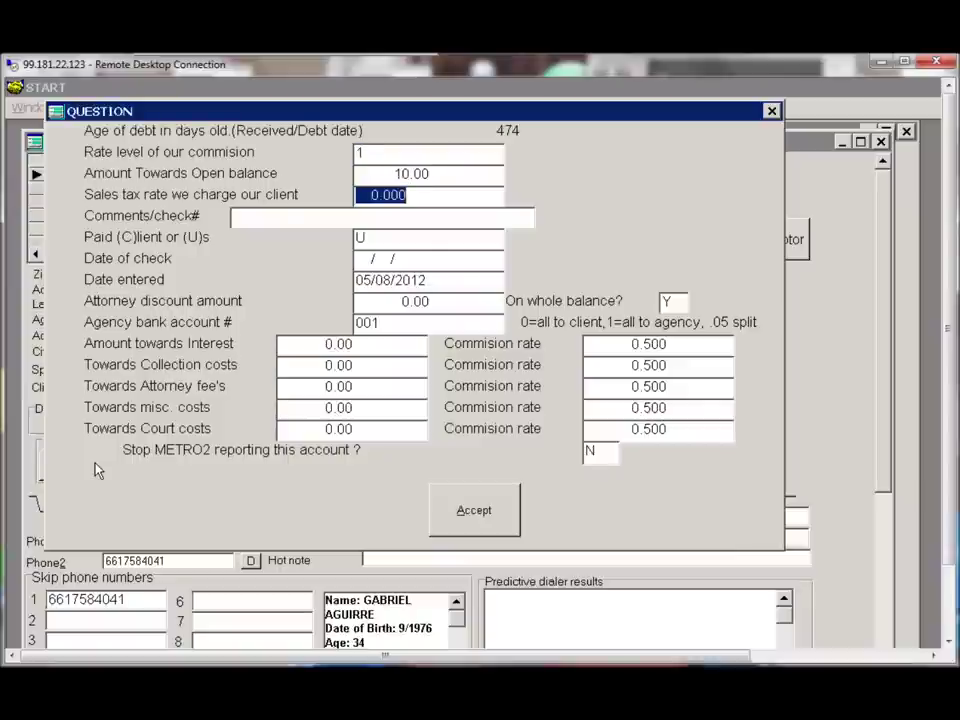
pyautogui.press('Return')
pyautogui.write('#')
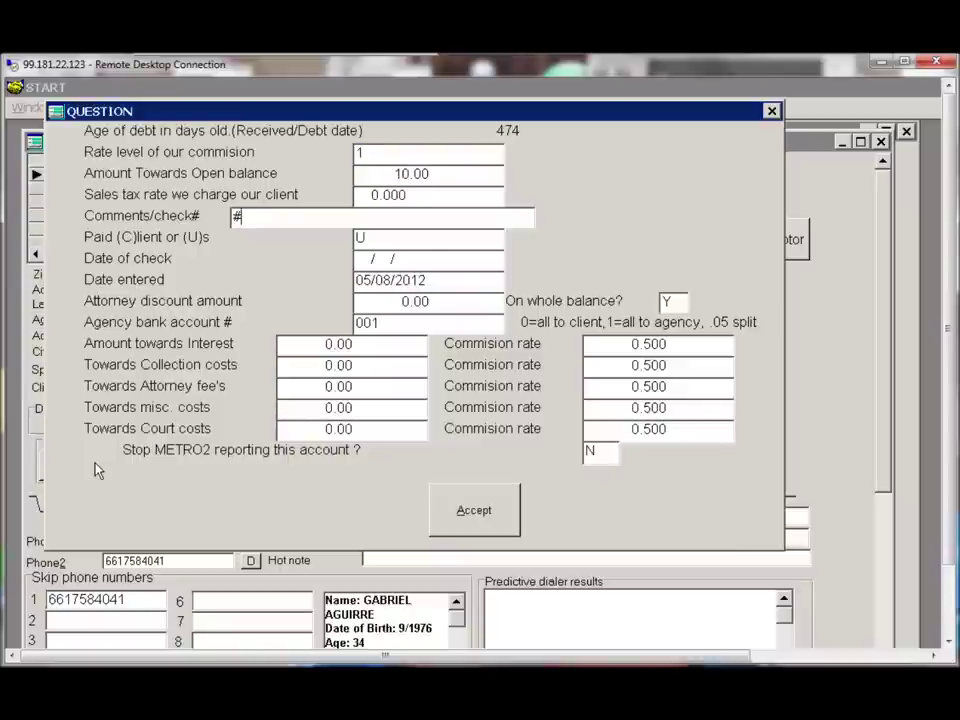
pyautogui.write('3242')
pyautogui.press('Return')
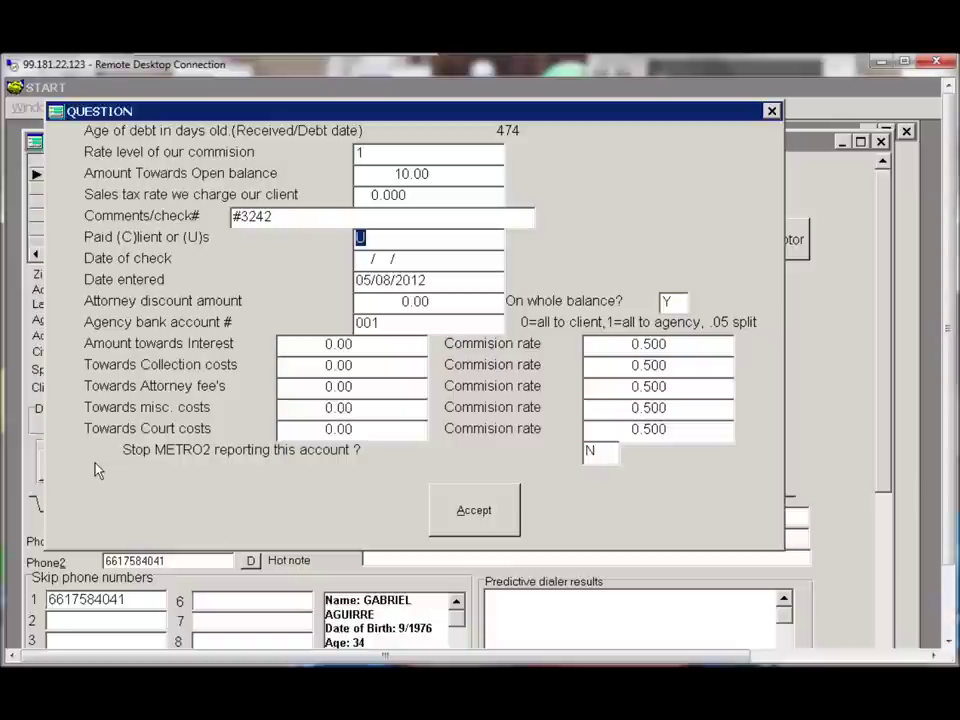
pyautogui.press('Return')
pyautogui.write('05/0')
pyautogui.write('8/201')
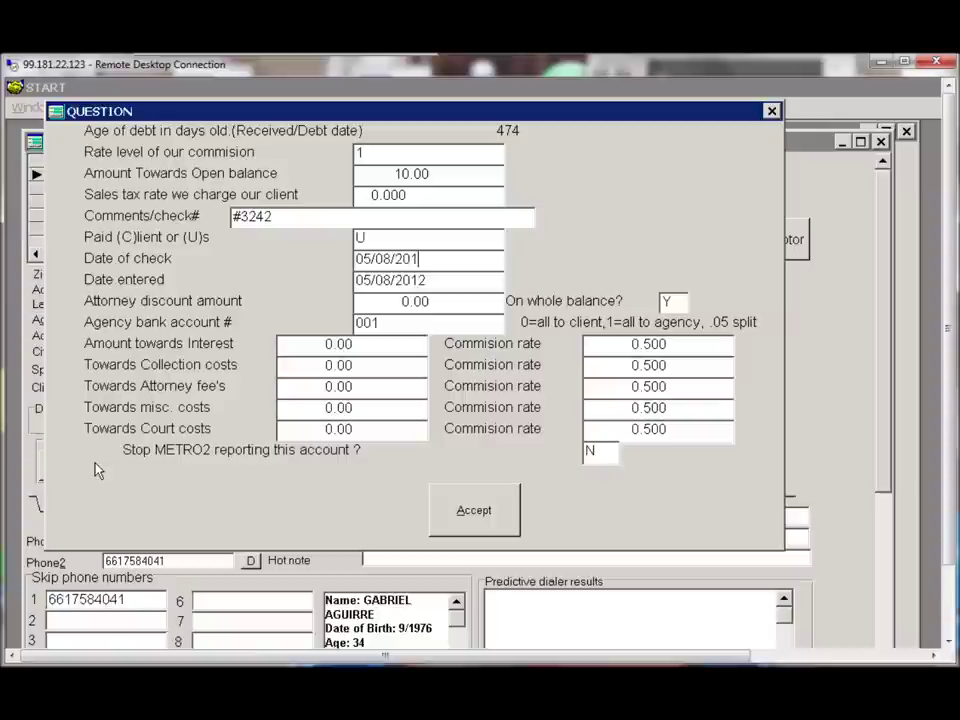
pyautogui.write('2')
pyautogui.press('Return')
pyautogui.press('Return')
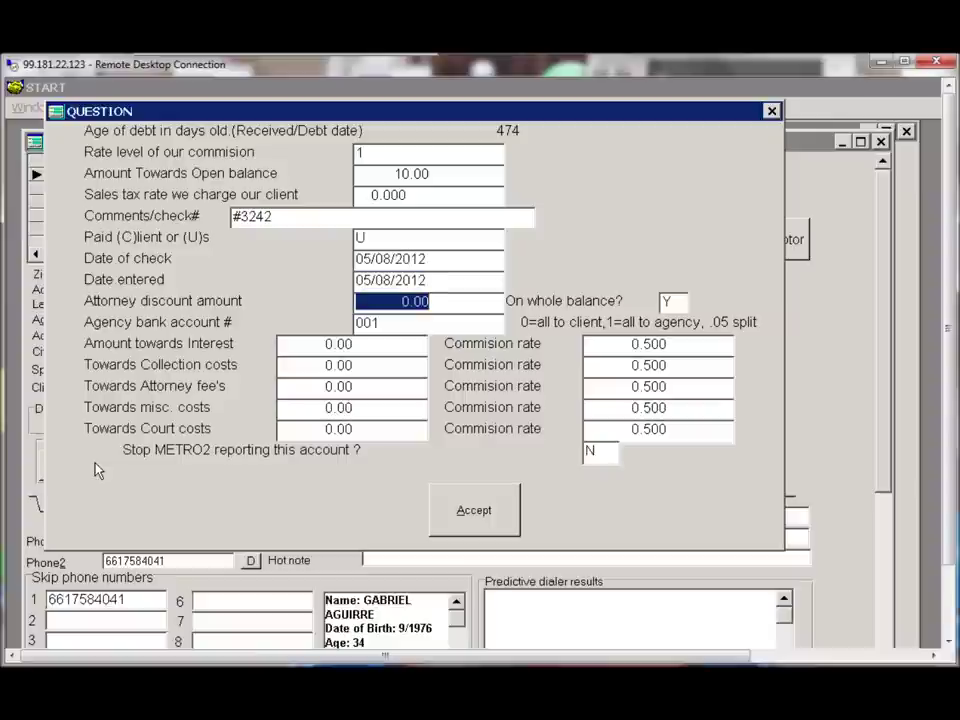
pyautogui.press('Return')
pyautogui.press('Return')
pyautogui.press('Return')
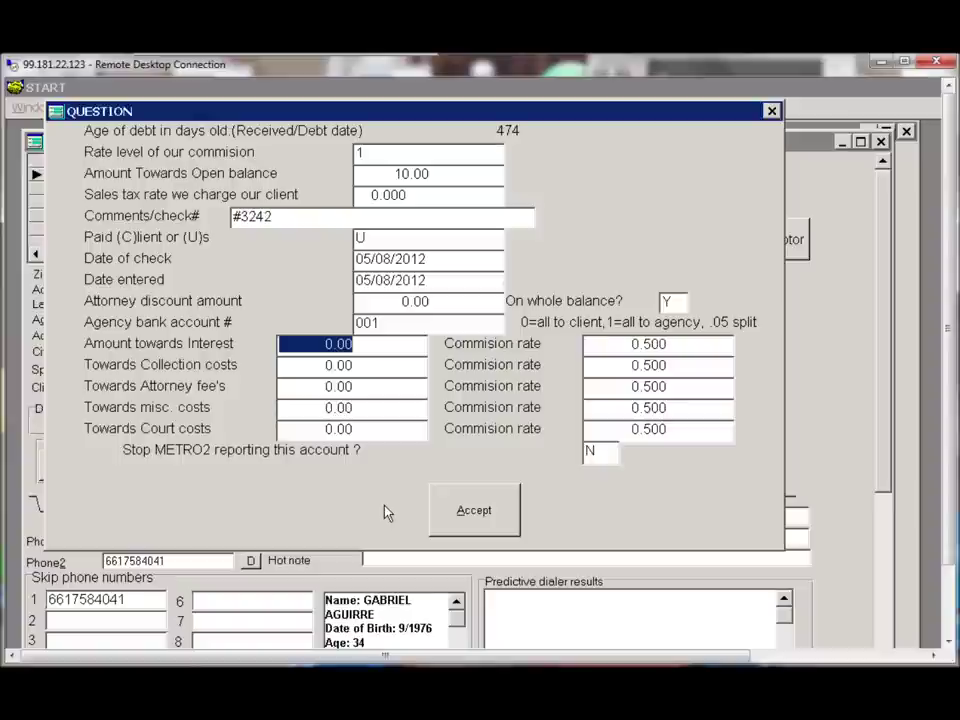
# Save the payment without a receipt and review the account's posted remits.
pyautogui.click(468, 514)
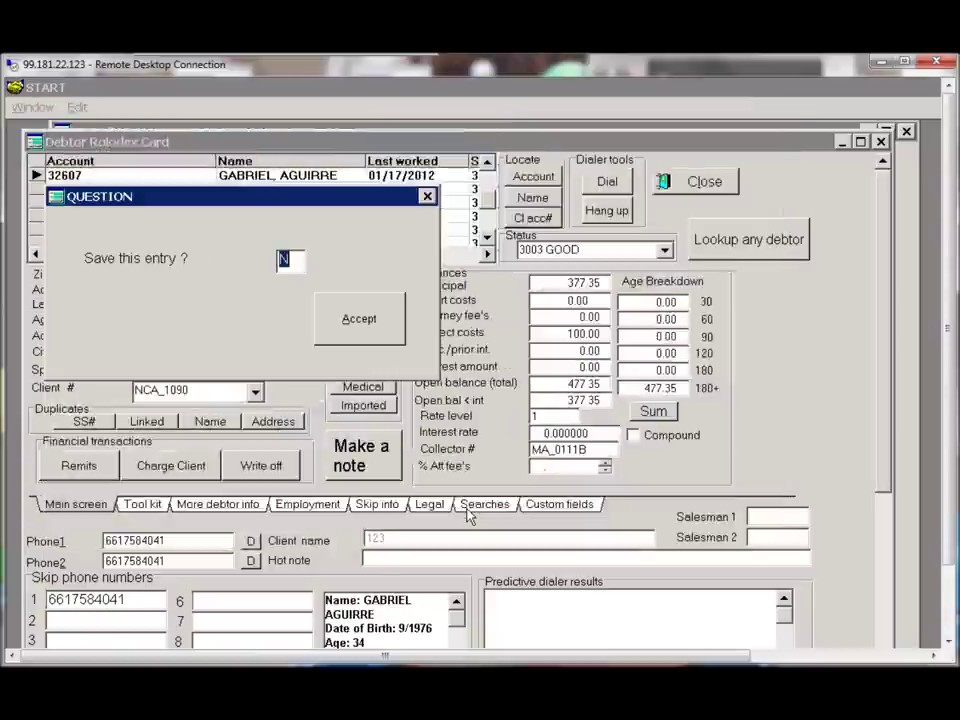
pyautogui.click(361, 325)
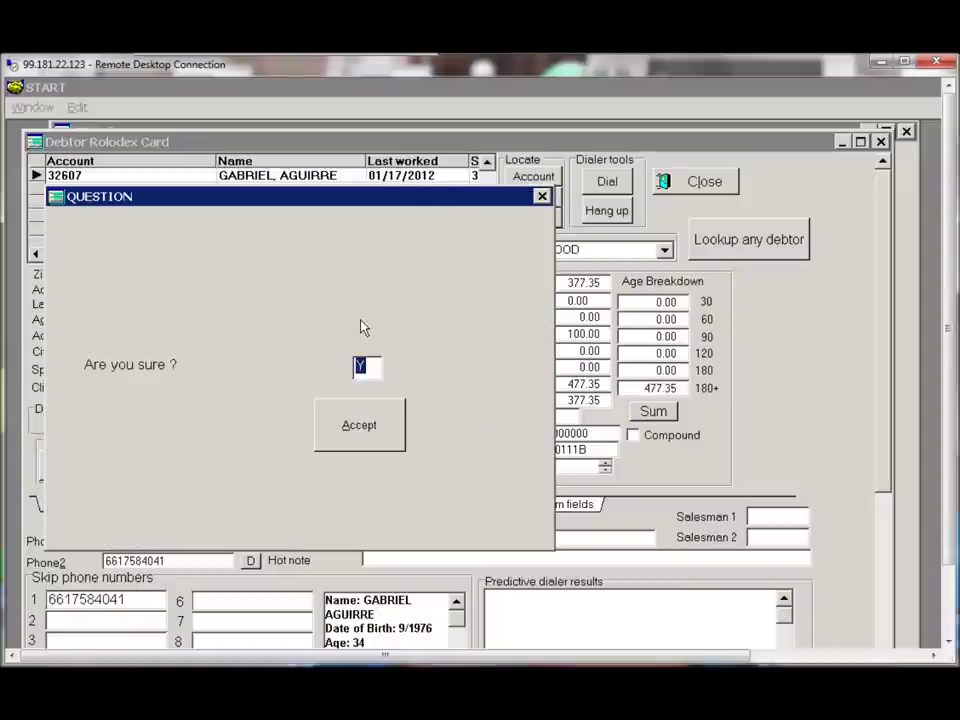
pyautogui.click(362, 418)
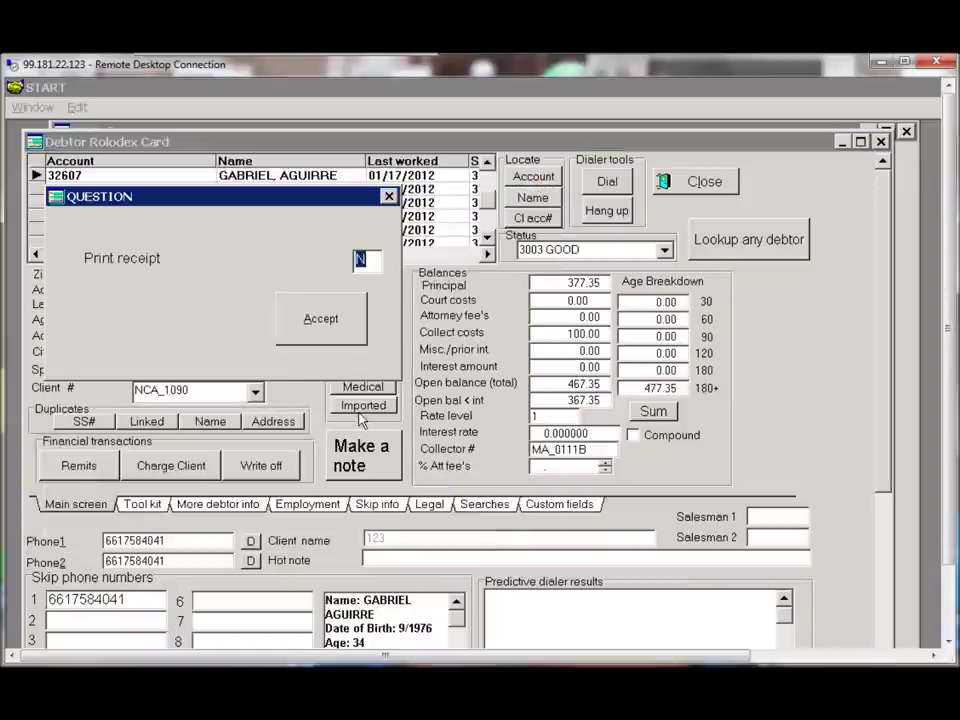
pyautogui.click(330, 320)
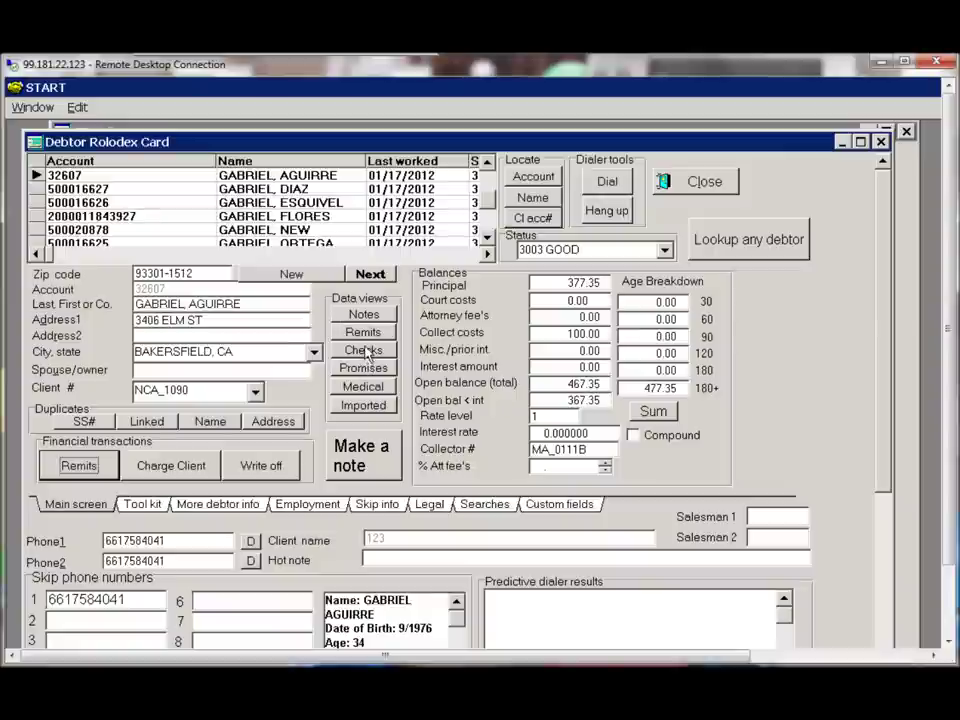
pyautogui.click(364, 333)
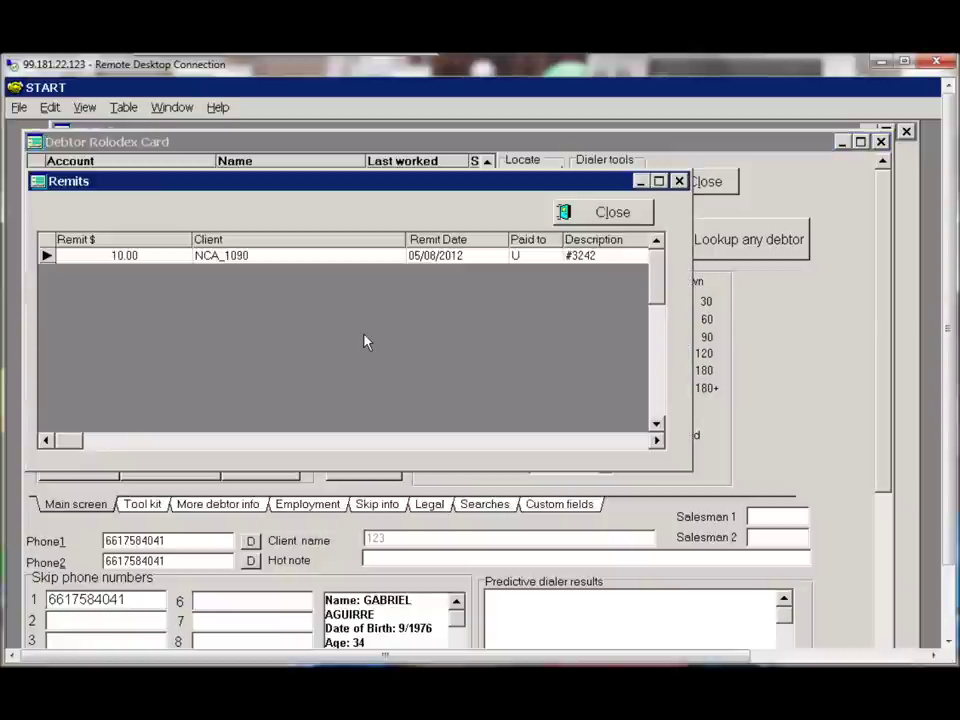
pyautogui.click(612, 223)
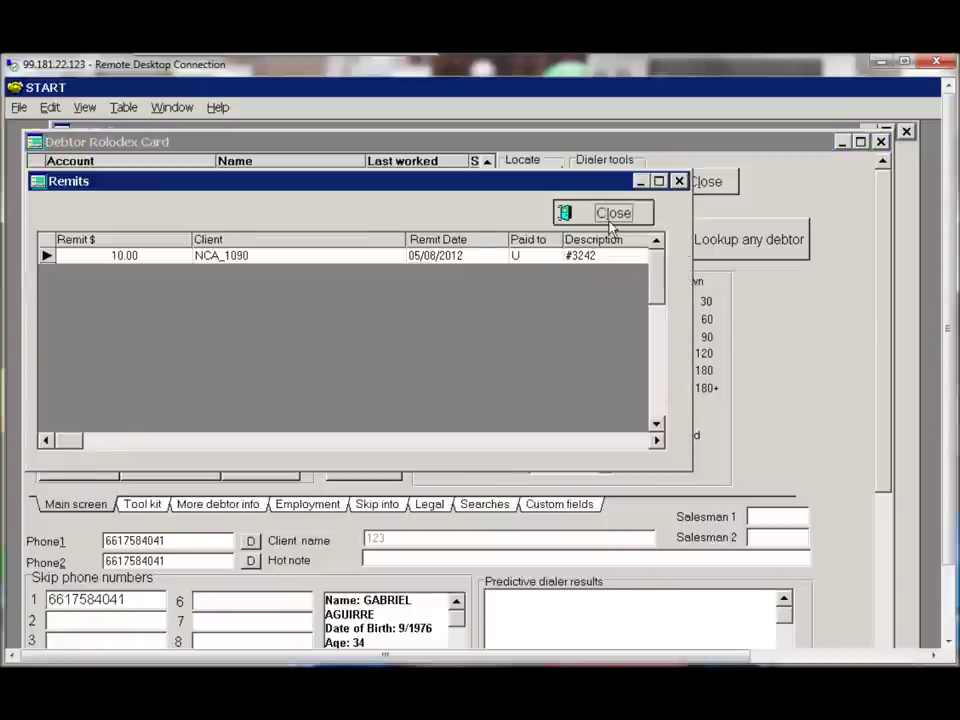
pyautogui.click(142, 505)
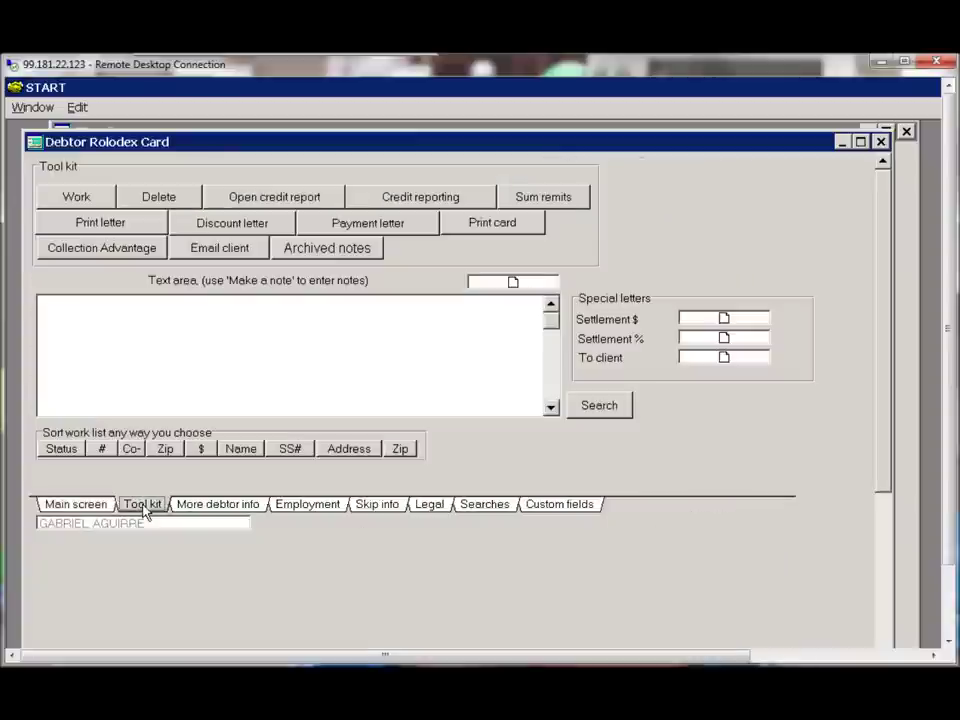
pyautogui.click(97, 200)
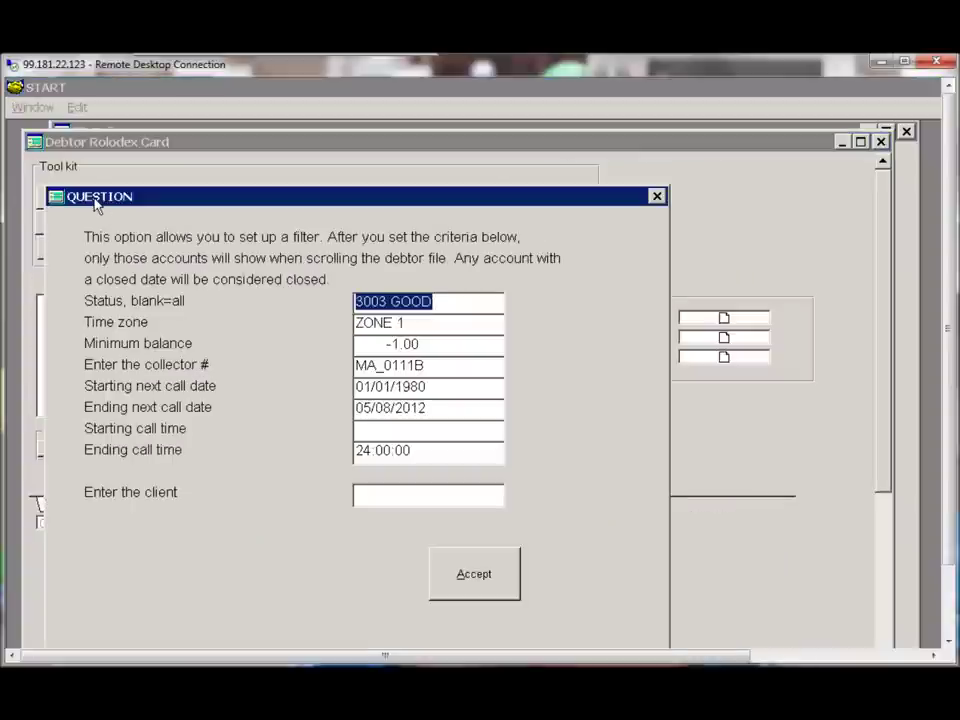
pyautogui.press('BackSpace')
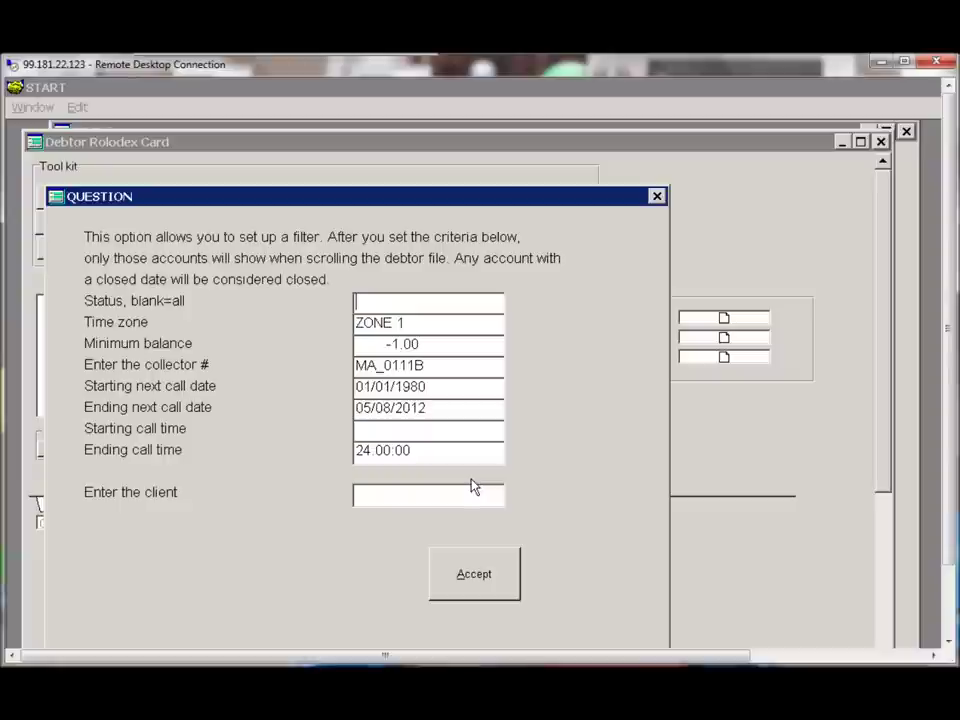
pyautogui.click(475, 576)
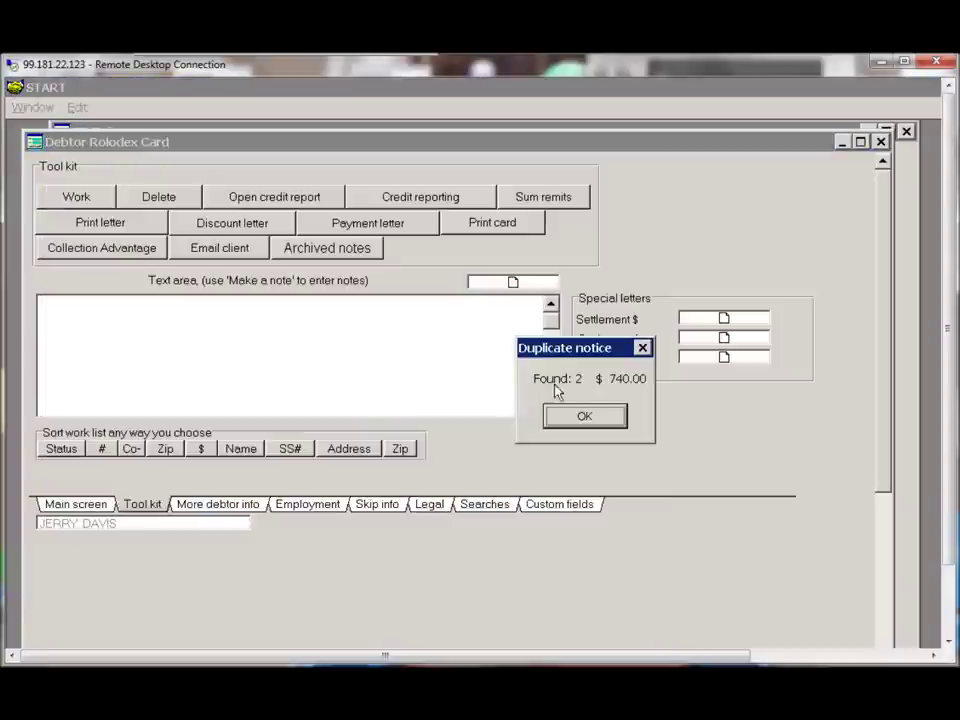
pyautogui.click(571, 417)
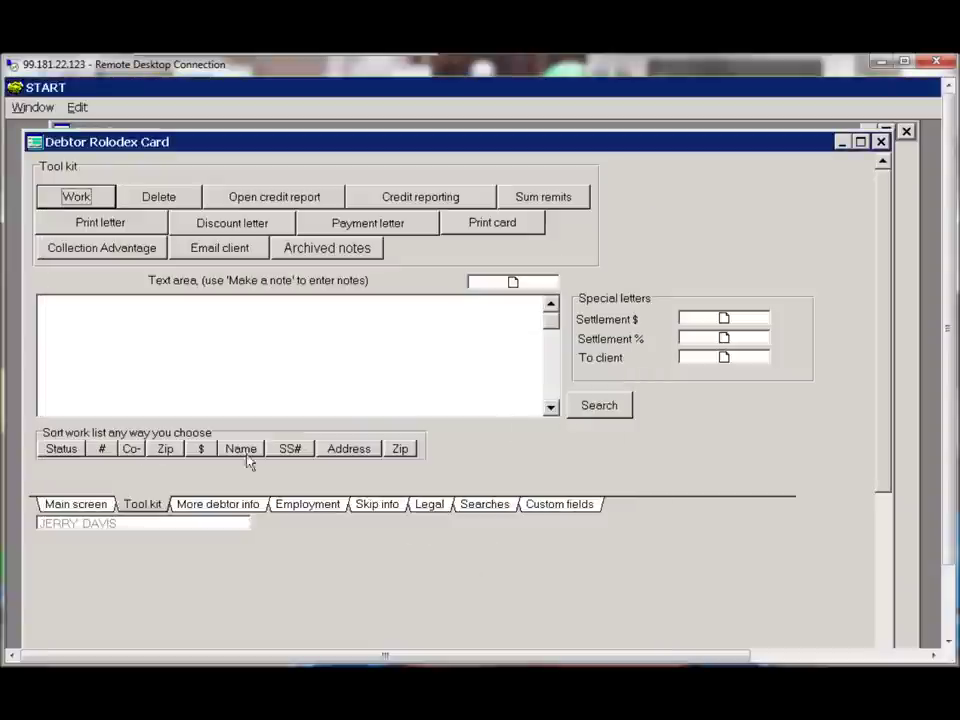
pyautogui.click(94, 508)
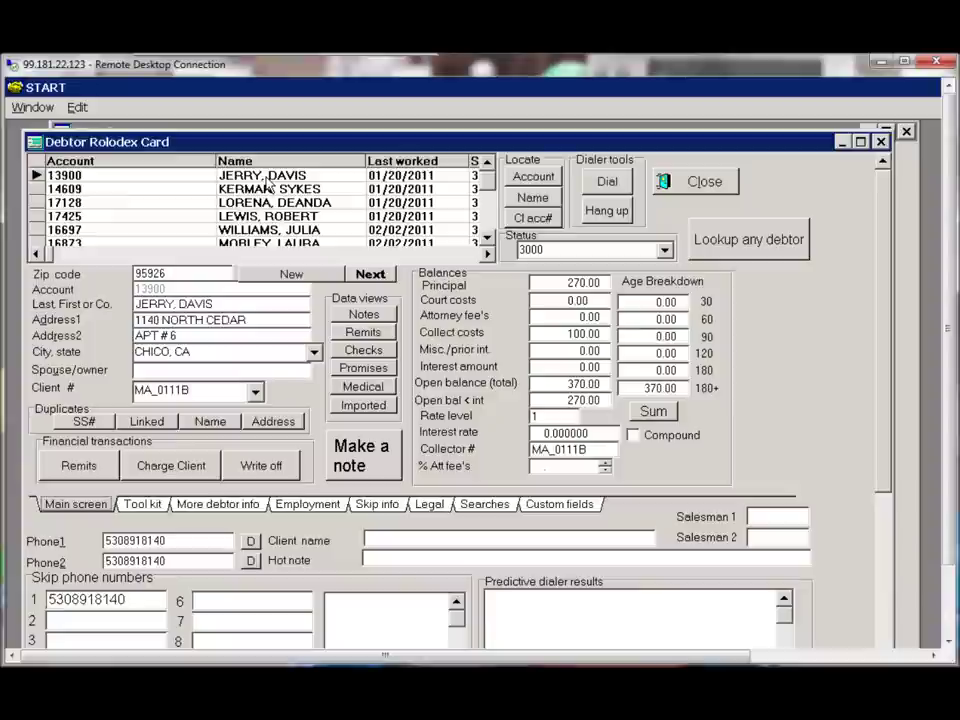
pyautogui.click(362, 462)
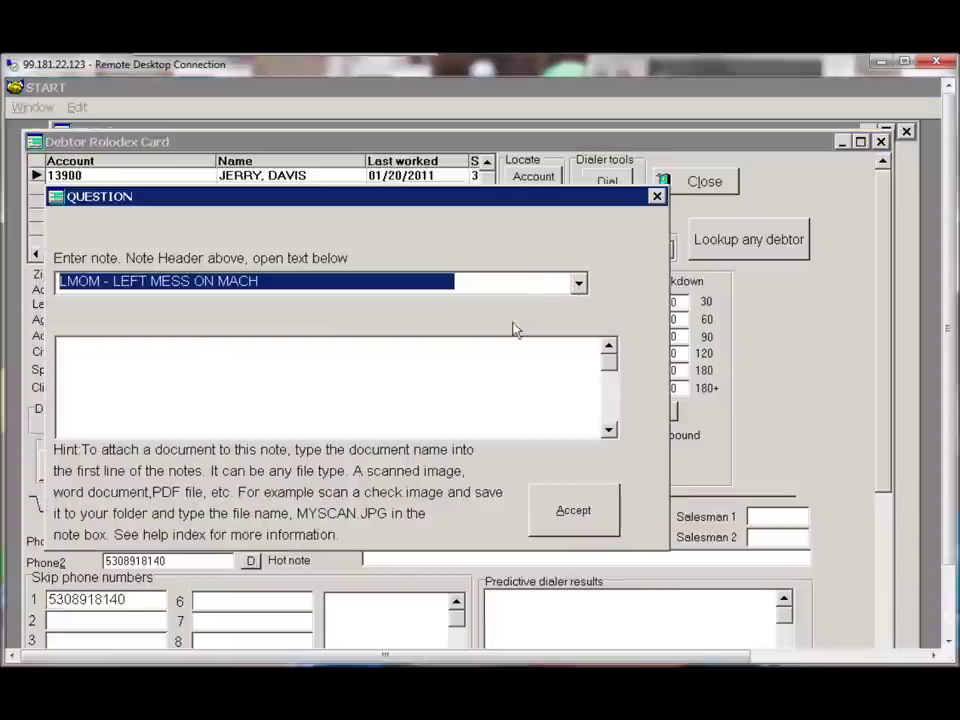
pyautogui.click(580, 288)
pyautogui.click(480, 302)
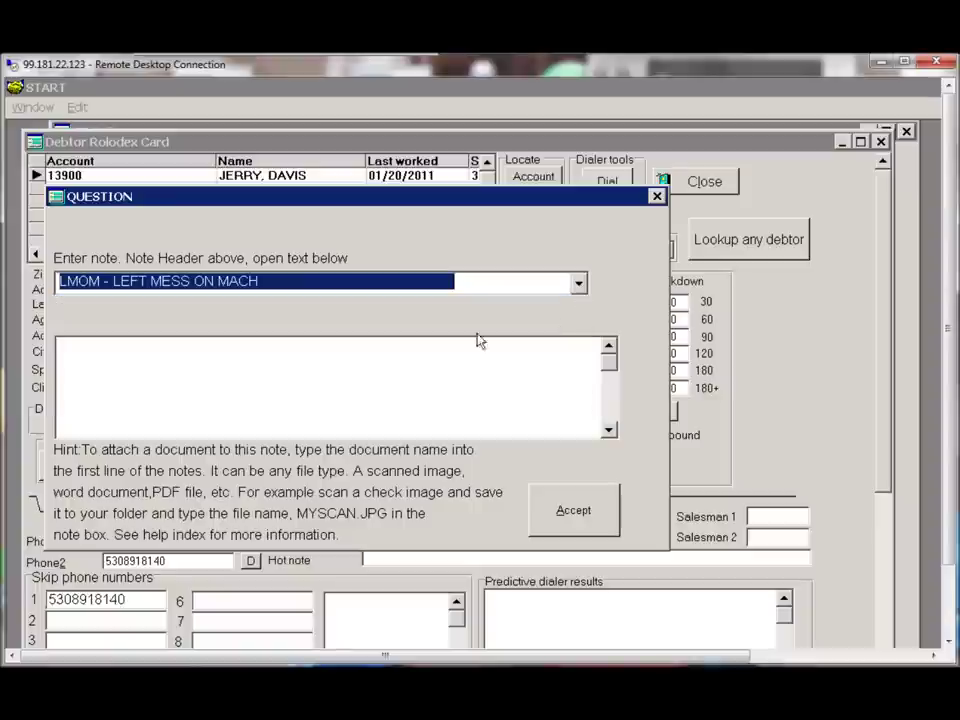
pyautogui.click(405, 385)
pyautogui.write('LEF')
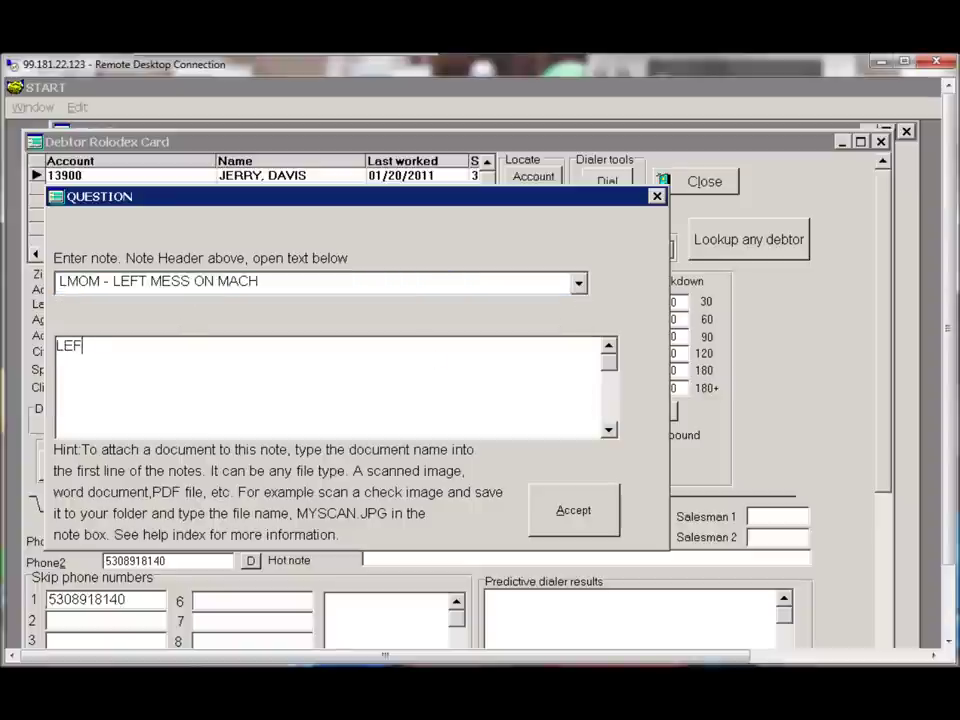
pyautogui.write('T MESSAGE')
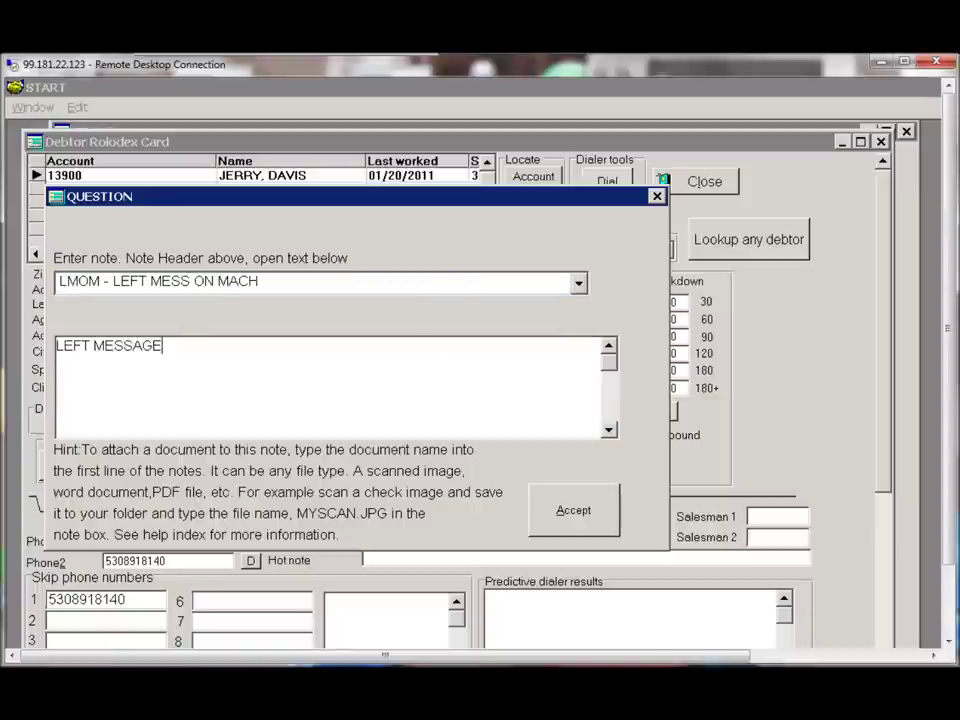
pyautogui.write('.....')
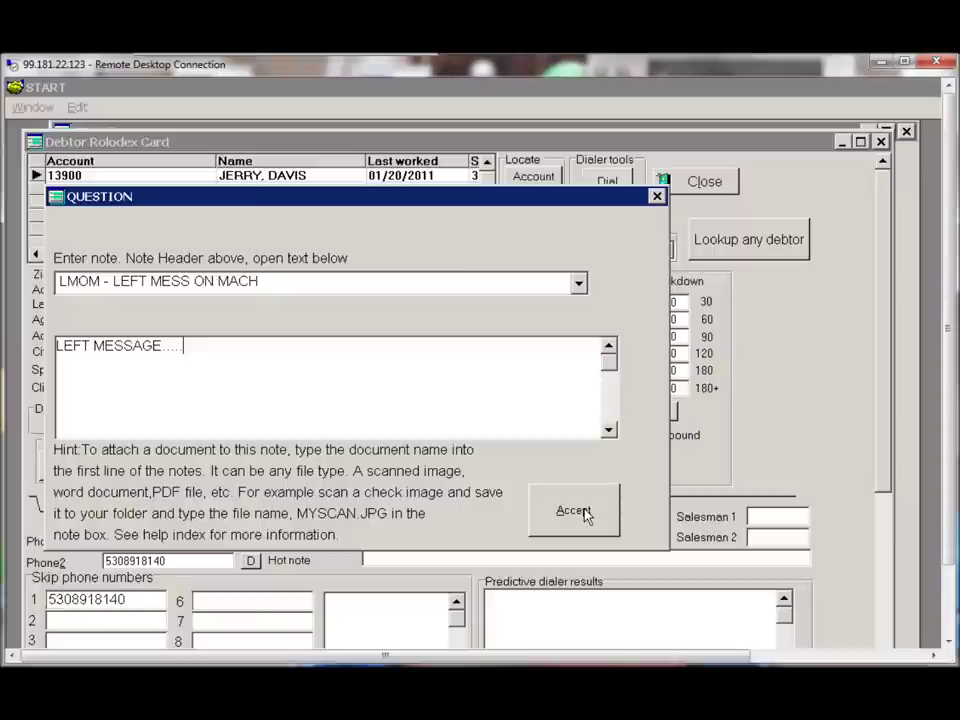
pyautogui.click(584, 512)
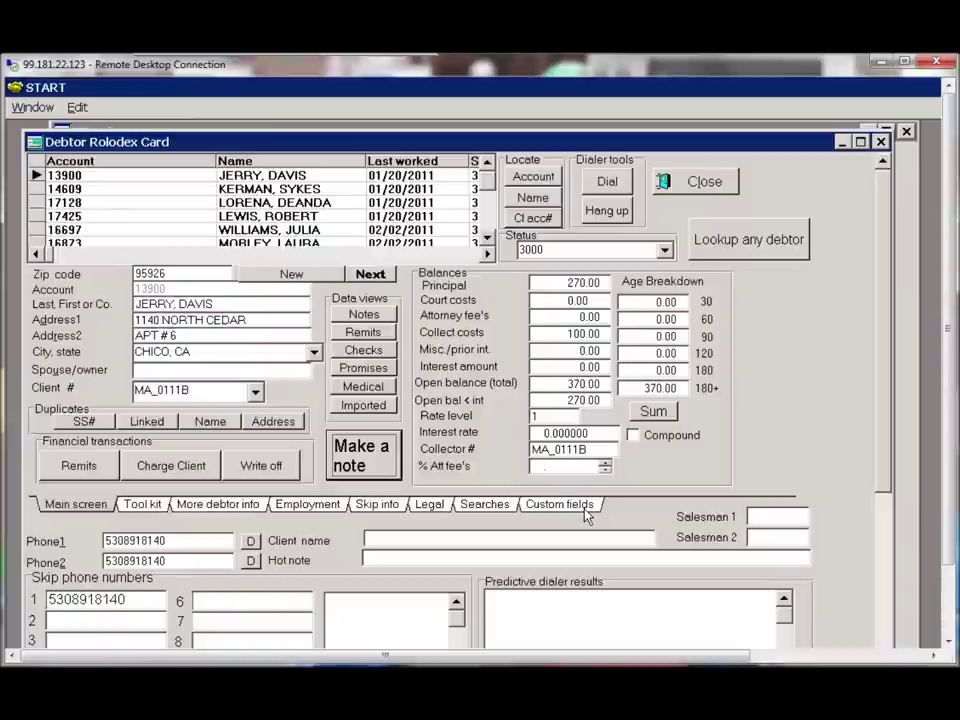
pyautogui.click(382, 315)
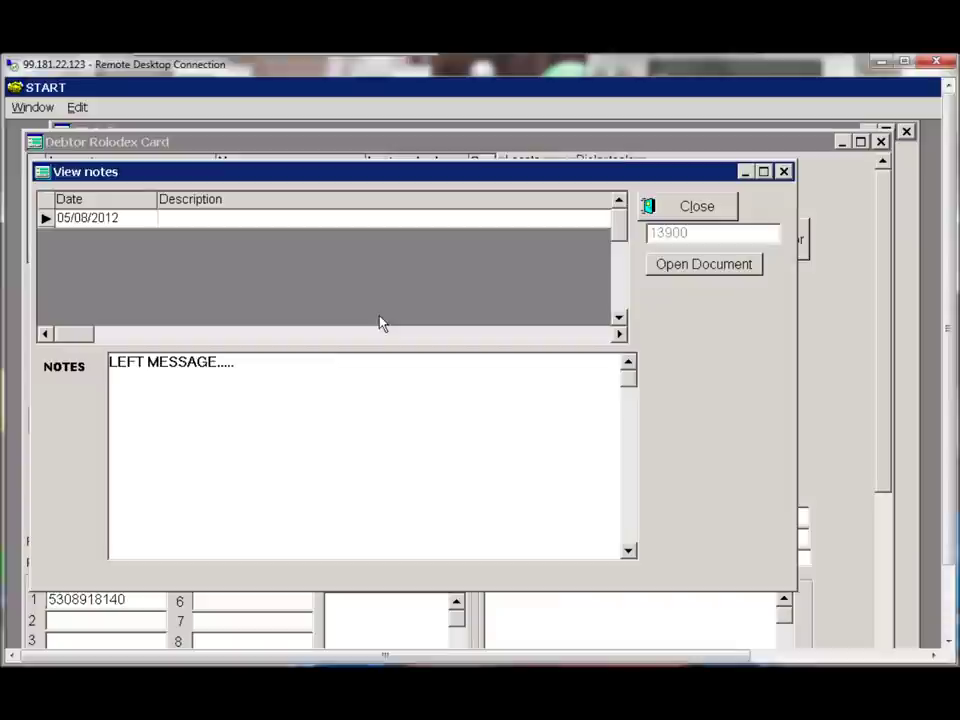
pyautogui.click(658, 212)
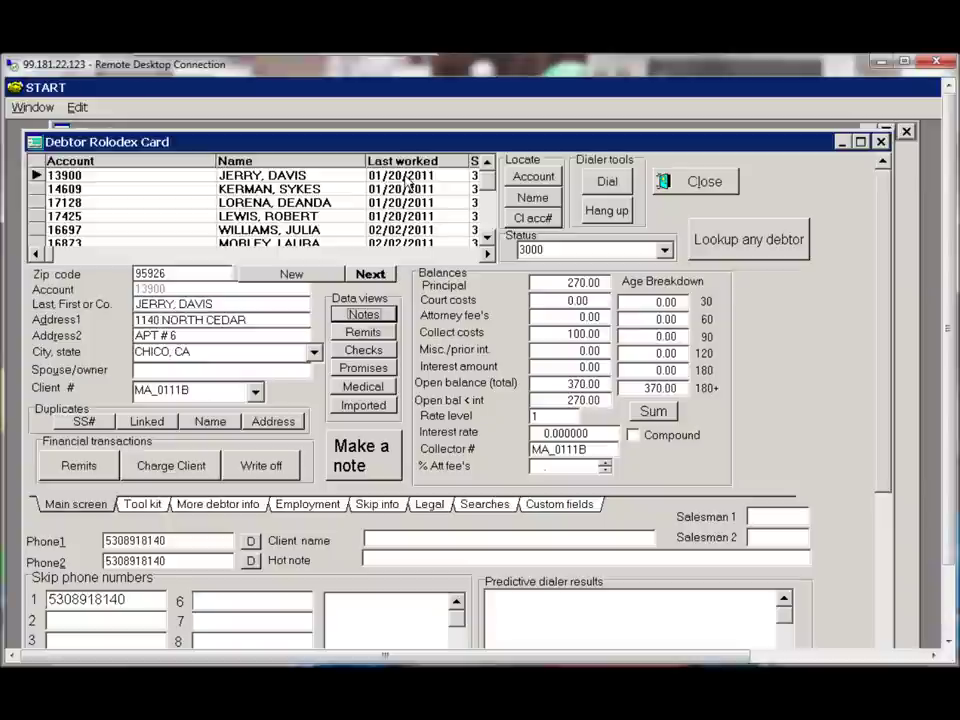
pyautogui.click(372, 276)
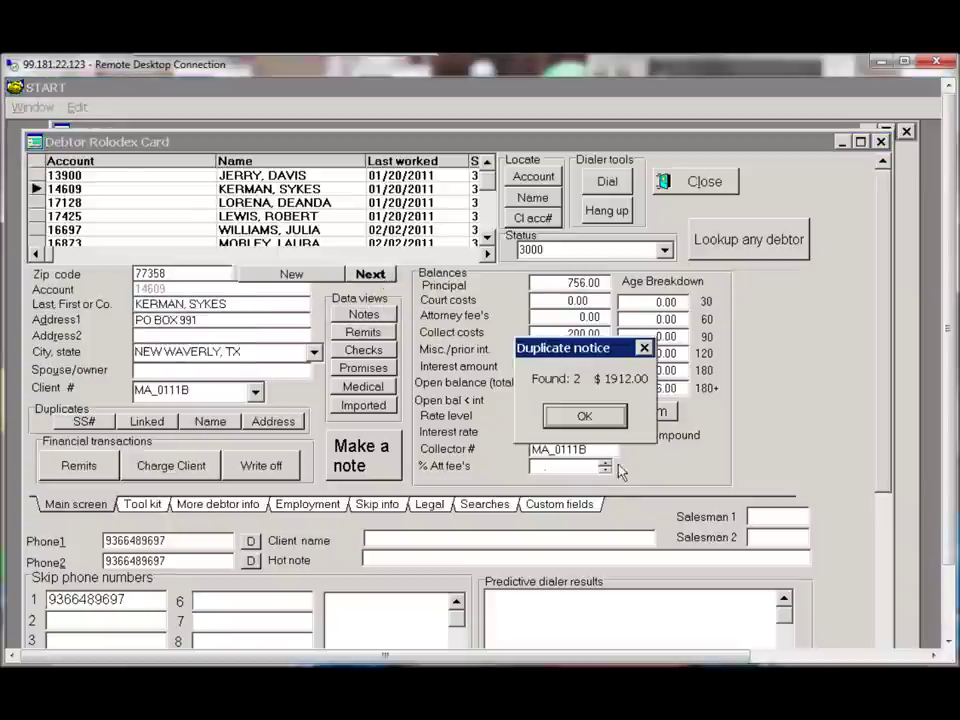
pyautogui.click(585, 418)
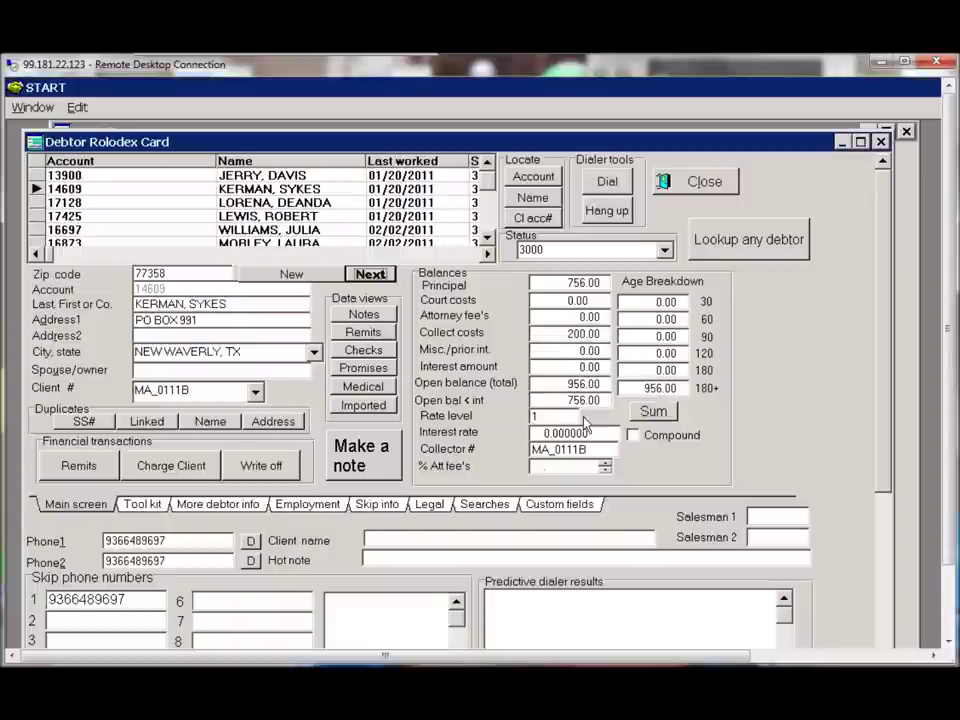
pyautogui.click(95, 421)
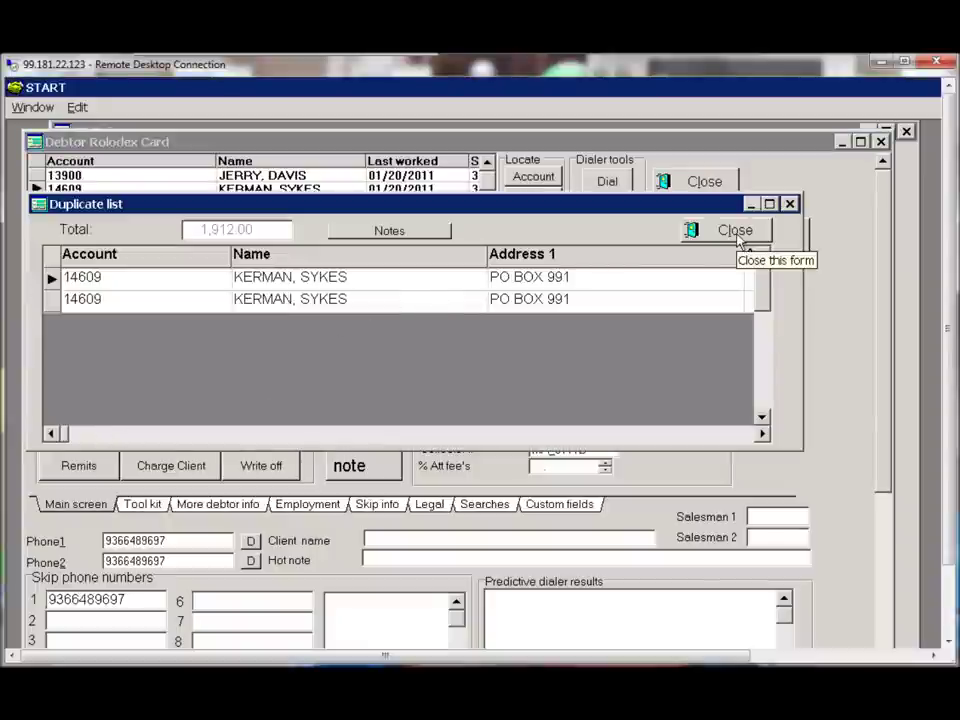
pyautogui.click(735, 232)
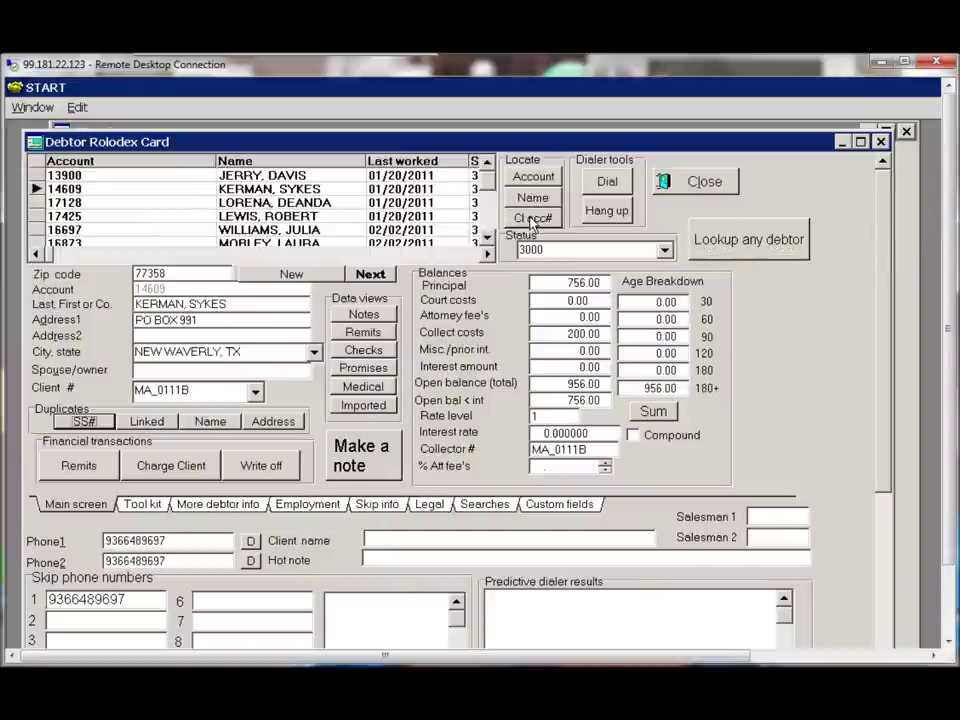
# Browse the Searches, Custom fields and Tool kit tabs, ending on More debtor info.
pyautogui.click(463, 507)
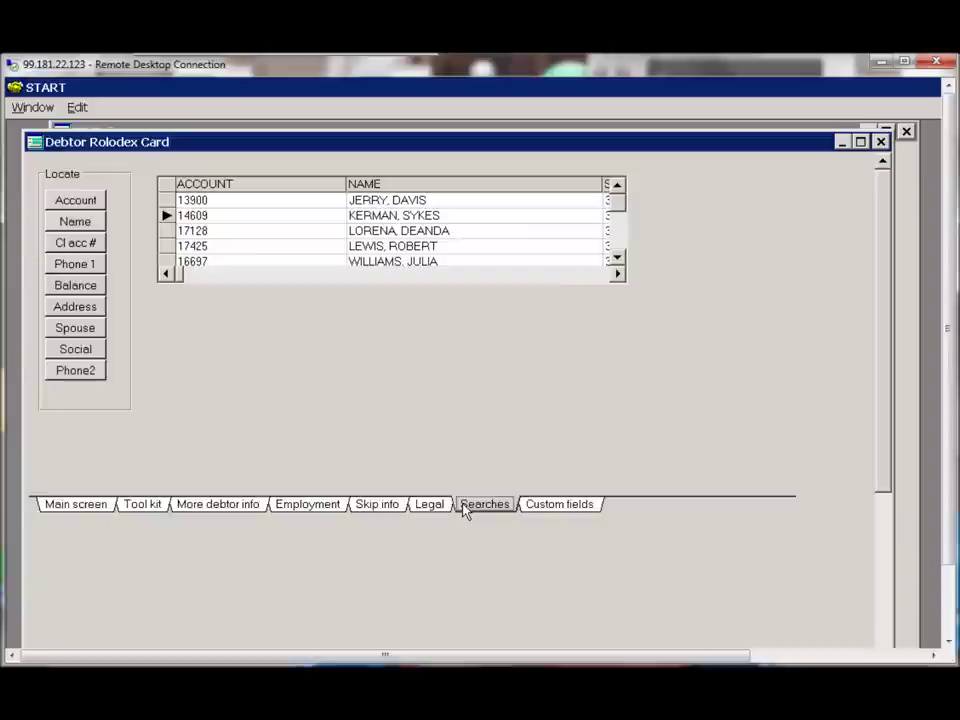
pyautogui.click(75, 507)
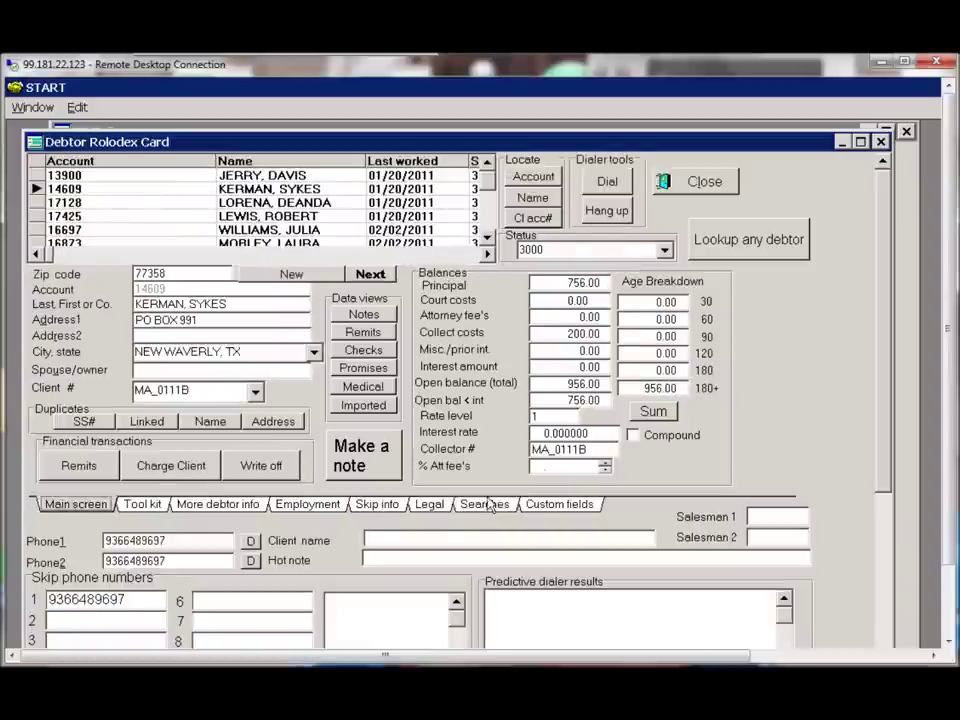
pyautogui.click(547, 509)
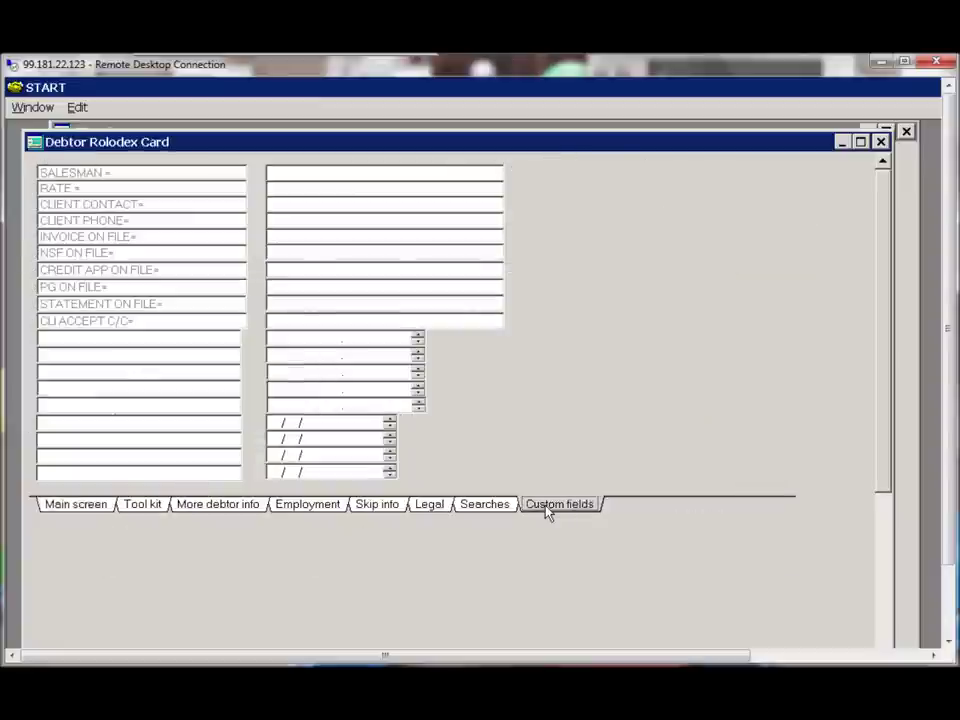
pyautogui.click(66, 508)
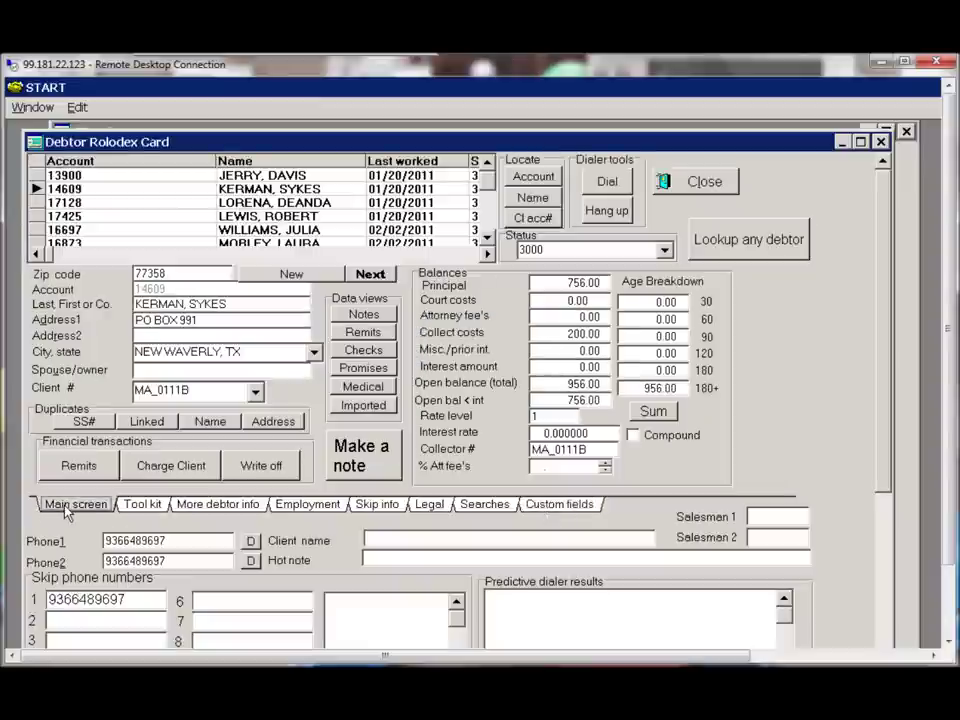
pyautogui.click(155, 507)
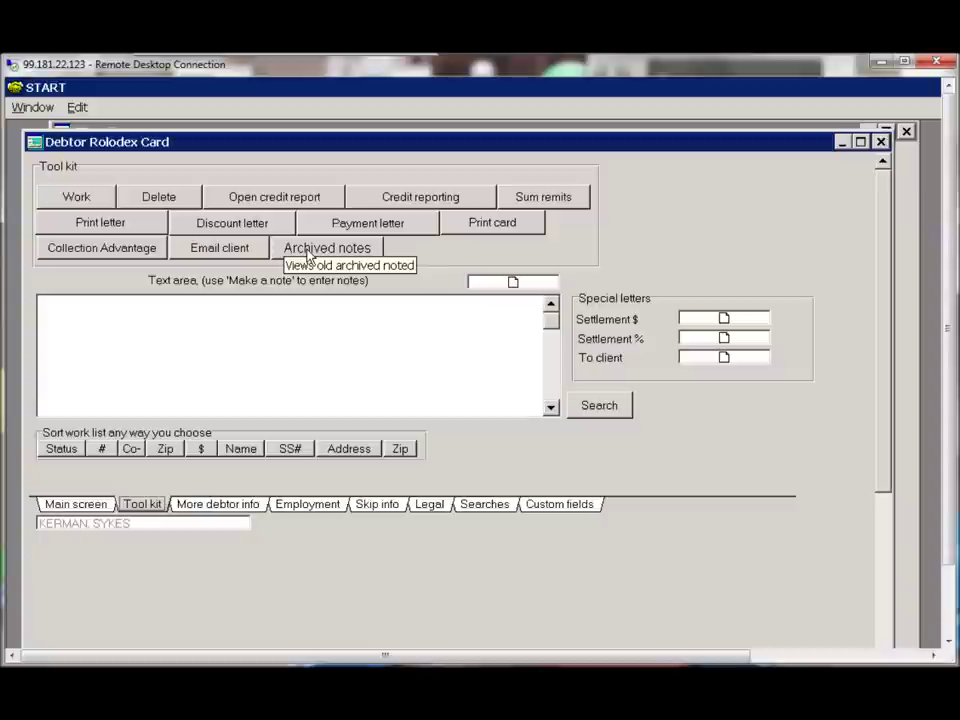
pyautogui.click(205, 504)
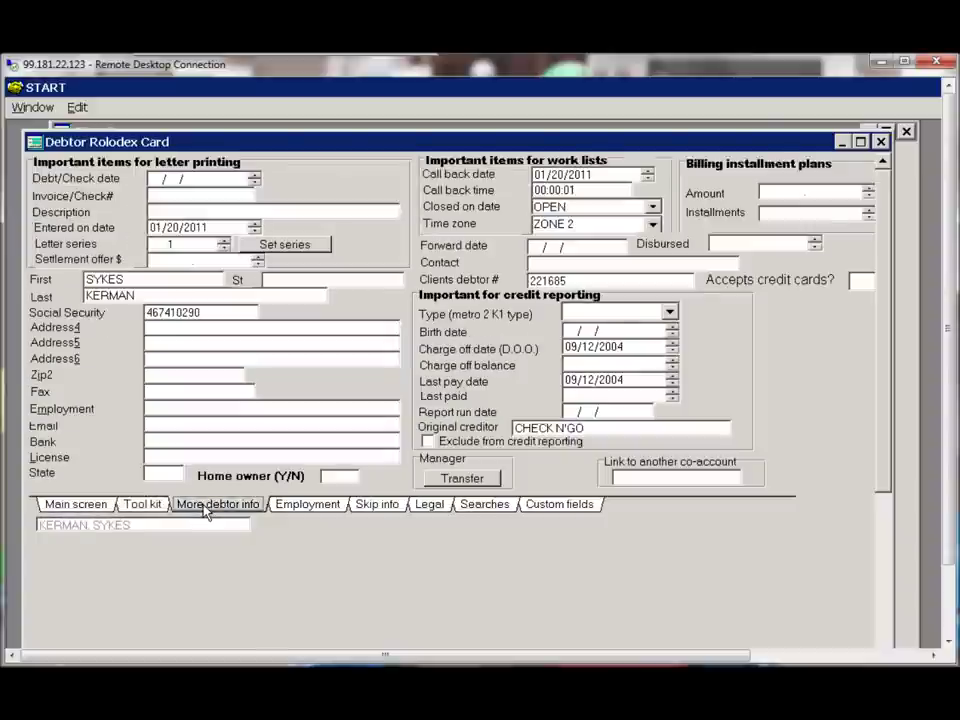
# Fill the Debt/Check date with 05/08/2012 and return to the main debtor card.
pyautogui.click(255, 182)
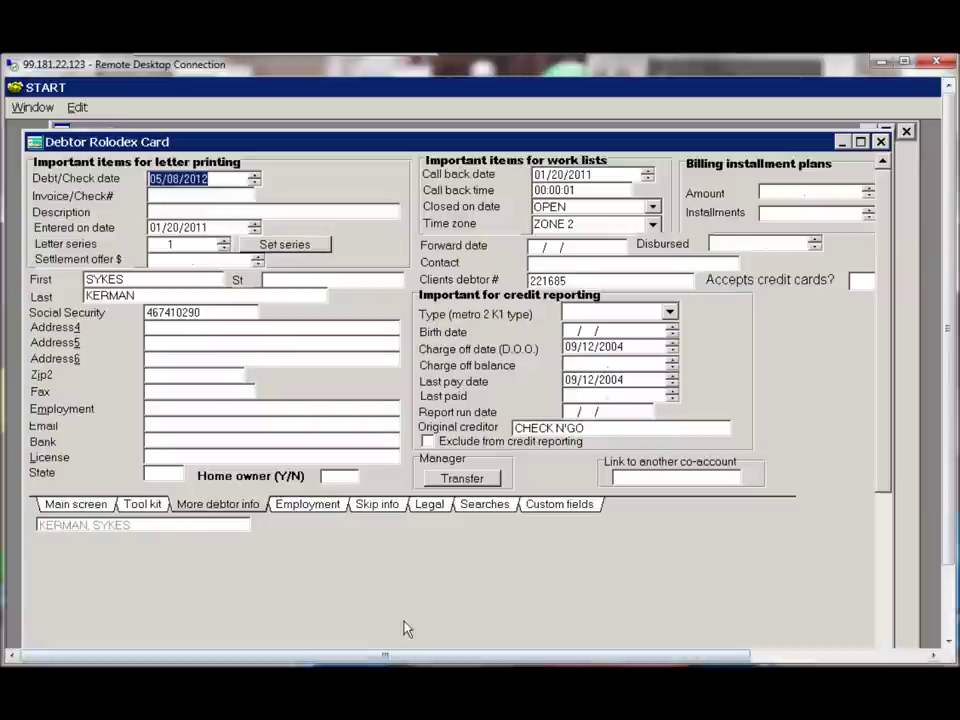
pyautogui.click(97, 505)
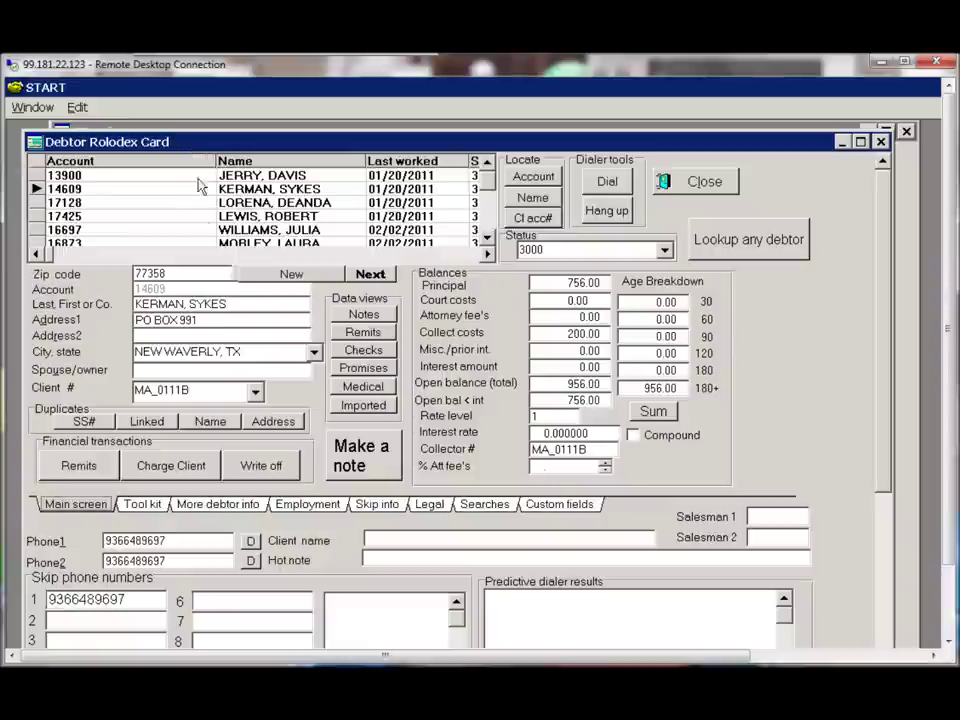
pyautogui.moveTo(188, 150); pyautogui.dragTo(211, 348)
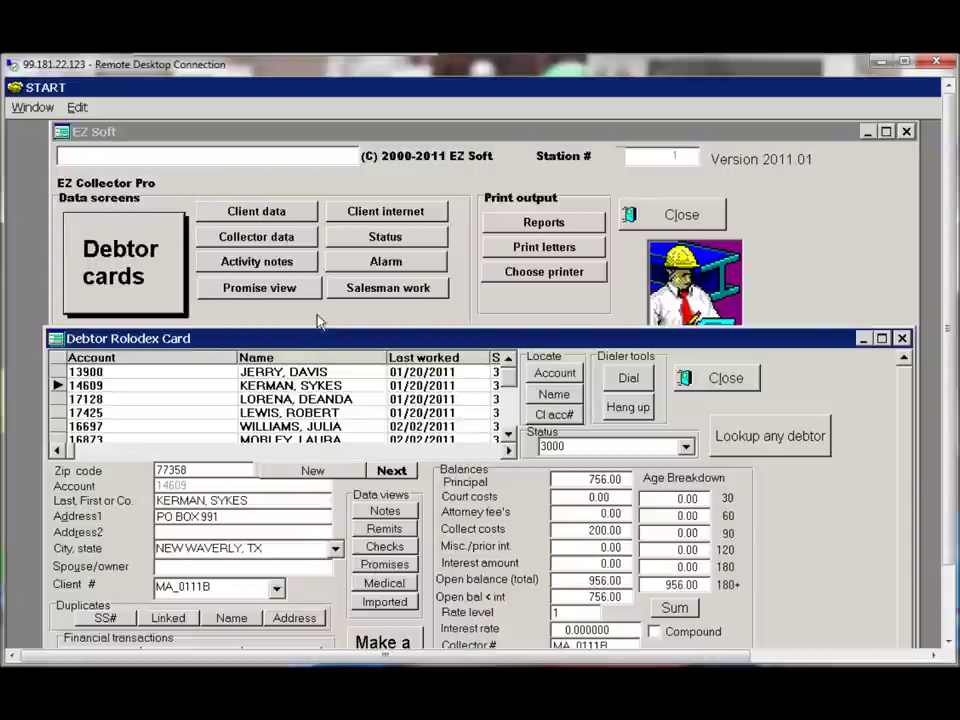
pyautogui.moveTo(318, 345)
pyautogui.mouseDown()
pyautogui.moveTo(280, 130)
pyautogui.moveTo(290, 145)
pyautogui.mouseUp()
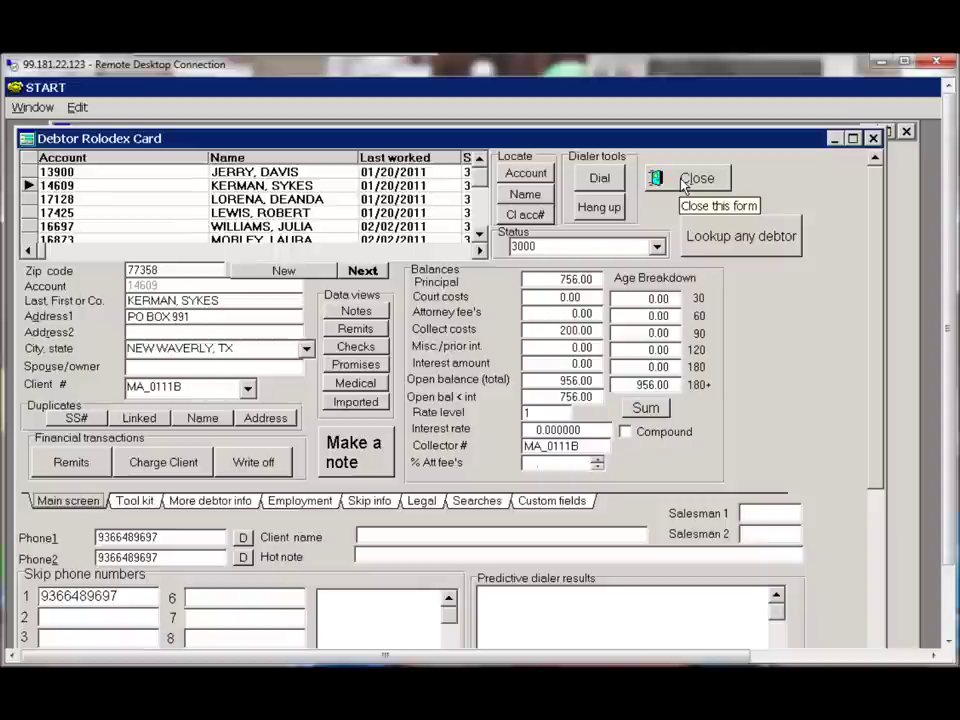
pyautogui.click(683, 181)
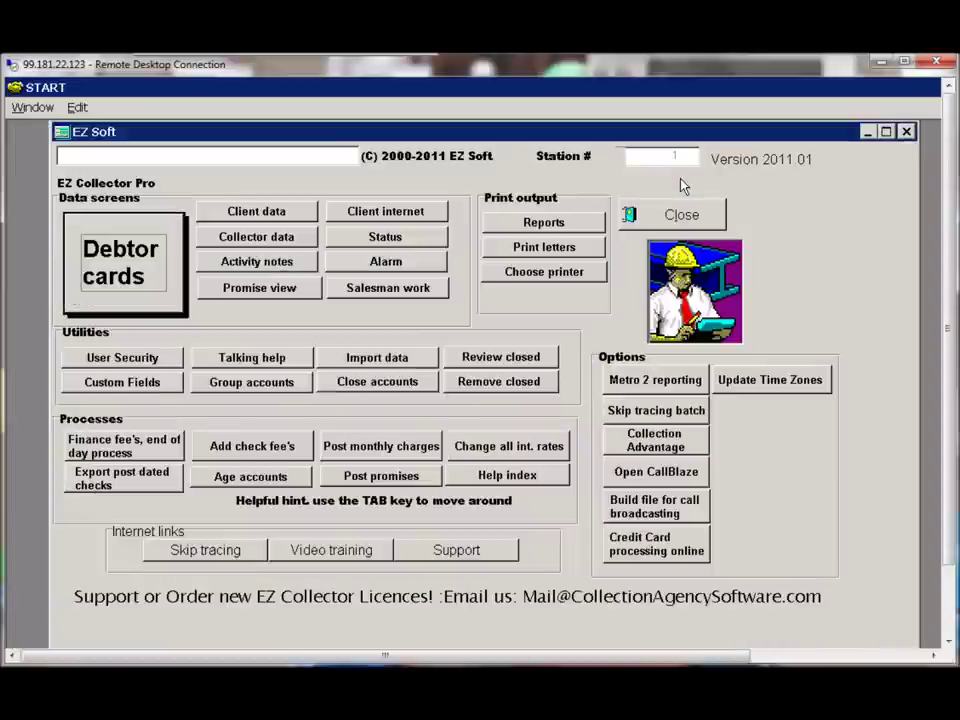
pyautogui.click(286, 213)
pyautogui.click(479, 489)
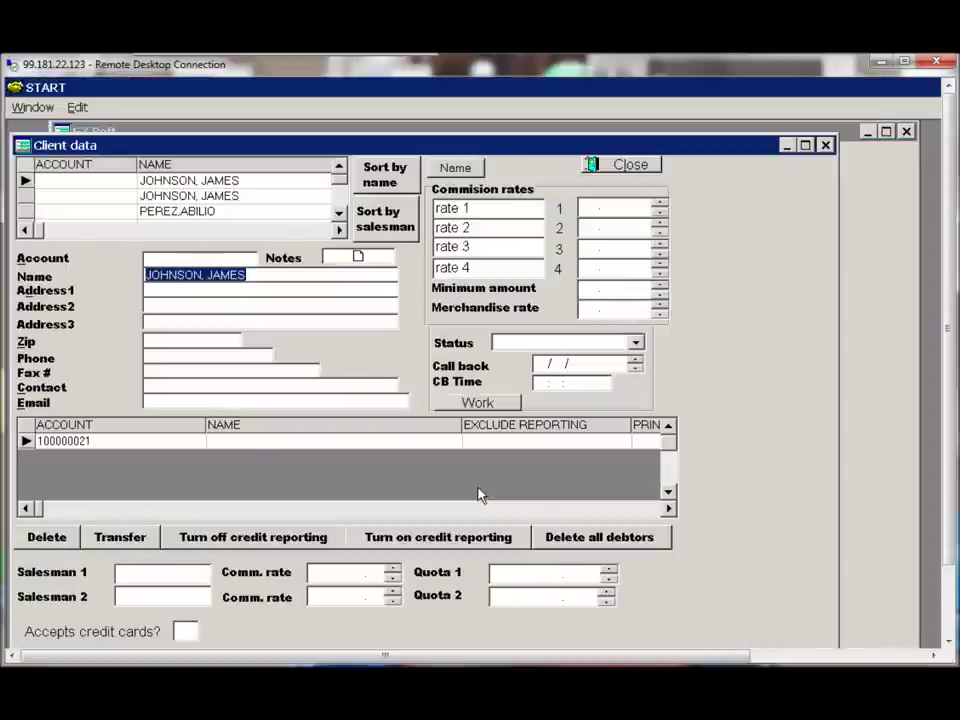
pyautogui.click(266, 212)
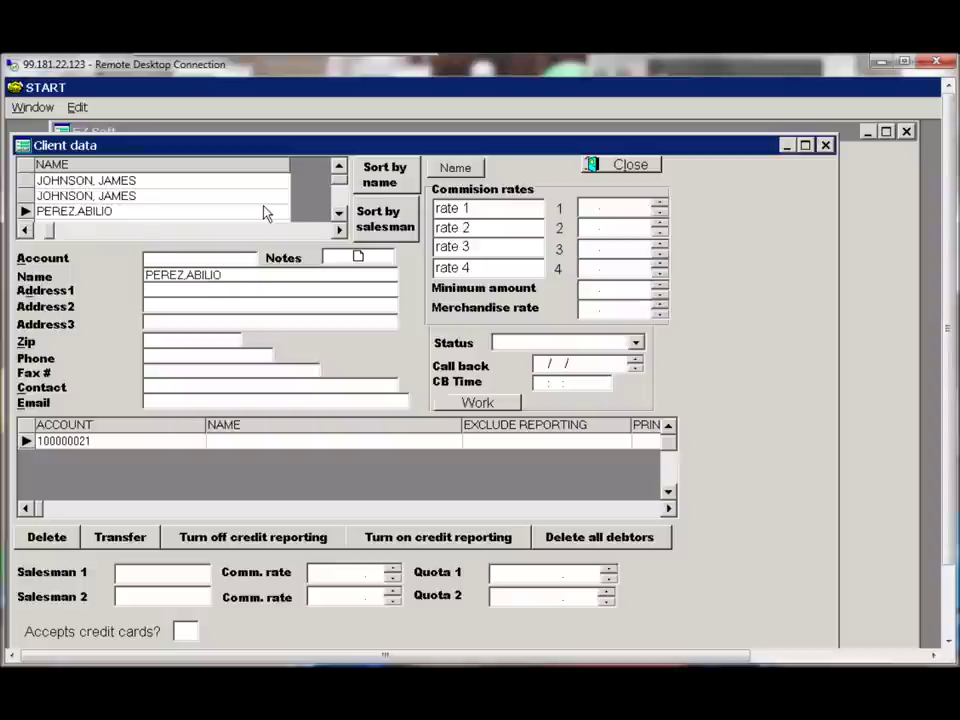
pyautogui.scroll(-2, 266, 212)
pyautogui.scroll(-3, 266, 212)
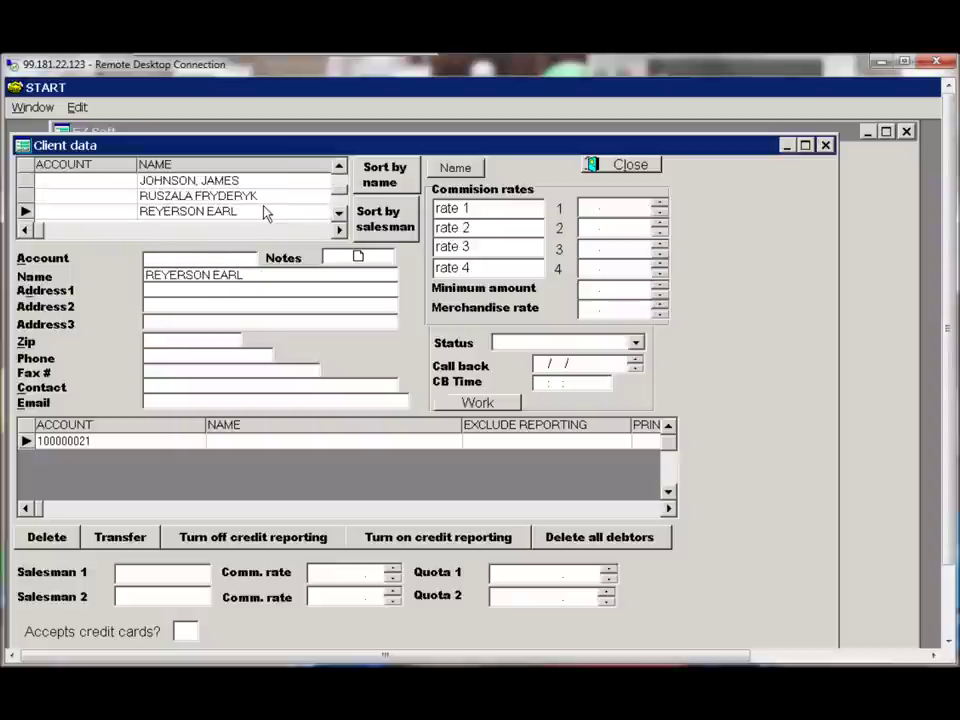
pyautogui.scroll(-2, 266, 212)
pyautogui.scroll(-2, 266, 212)
pyautogui.scroll(-2, 266, 212)
pyautogui.scroll(-2, 280, 212)
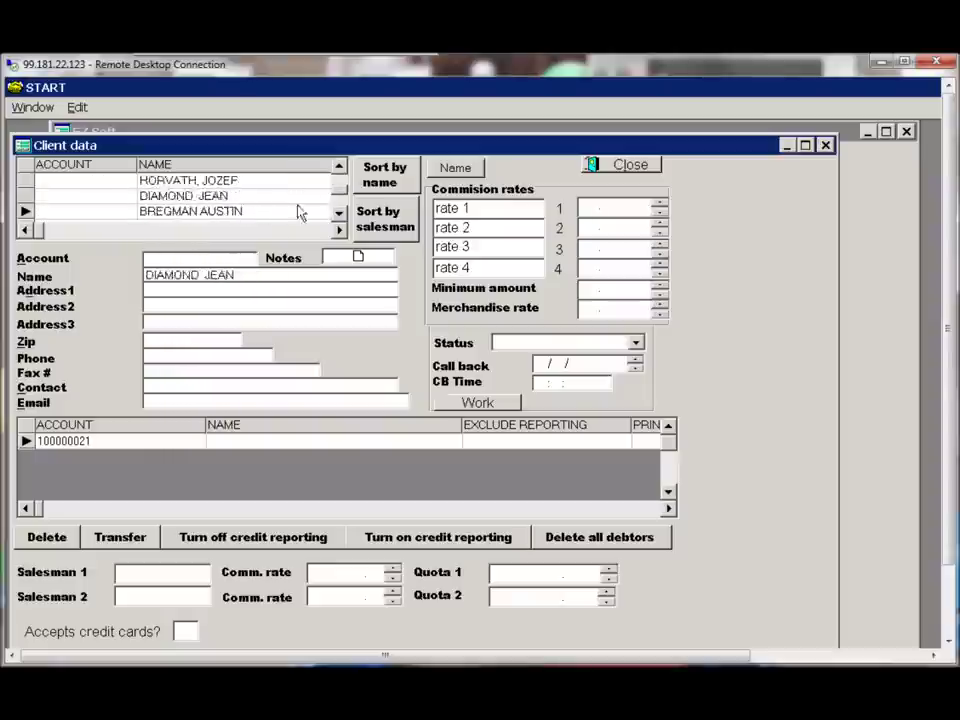
pyautogui.scroll(-1, 297, 212)
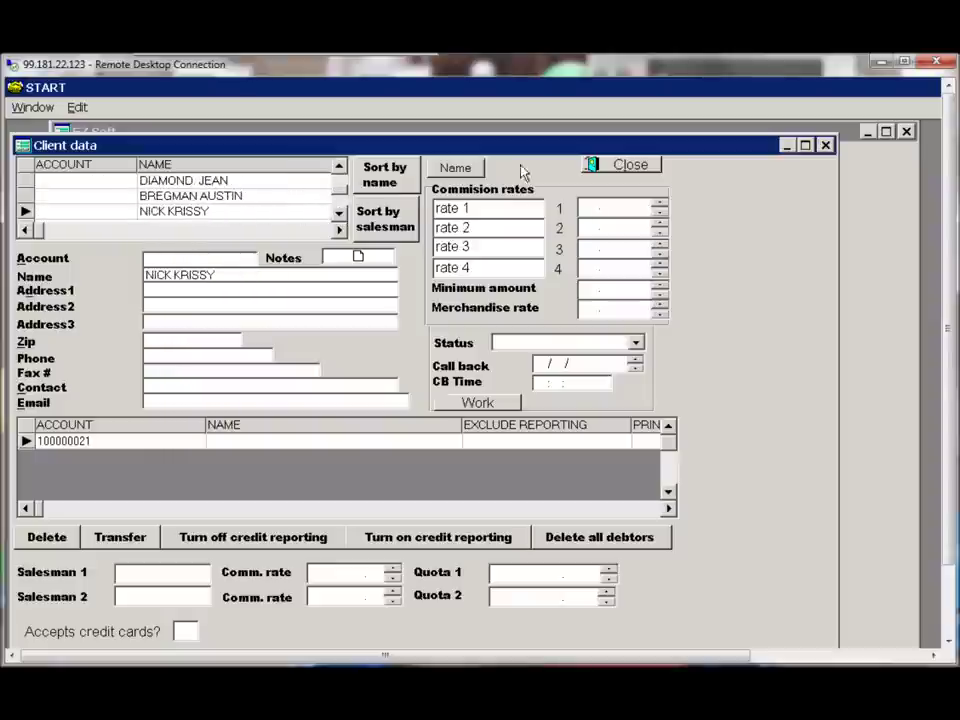
pyautogui.click(605, 165)
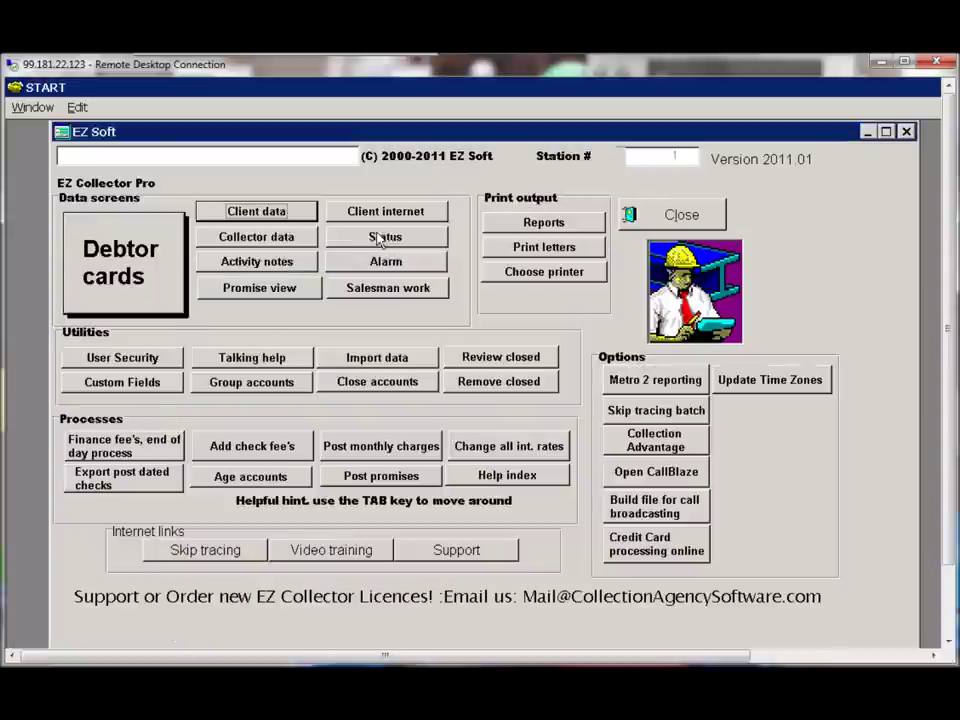
pyautogui.click(271, 214)
# Set TEST client commission rate 1 to 30 and rate 2 to 40, then close the record.
pyautogui.write('TEST')
pyautogui.press('Tab')
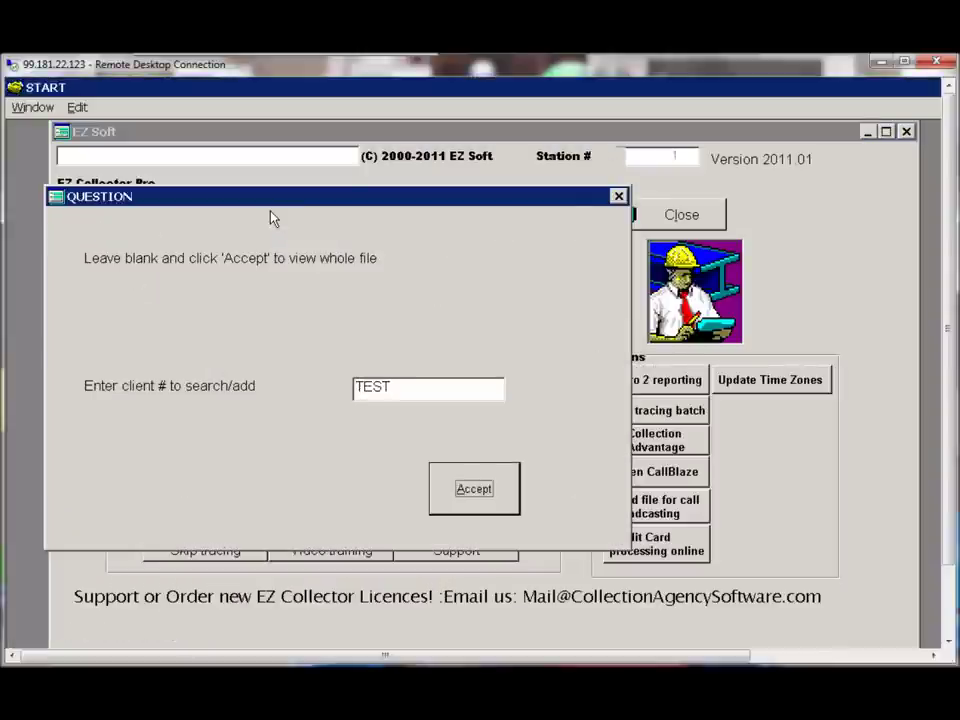
pyautogui.press('Return')
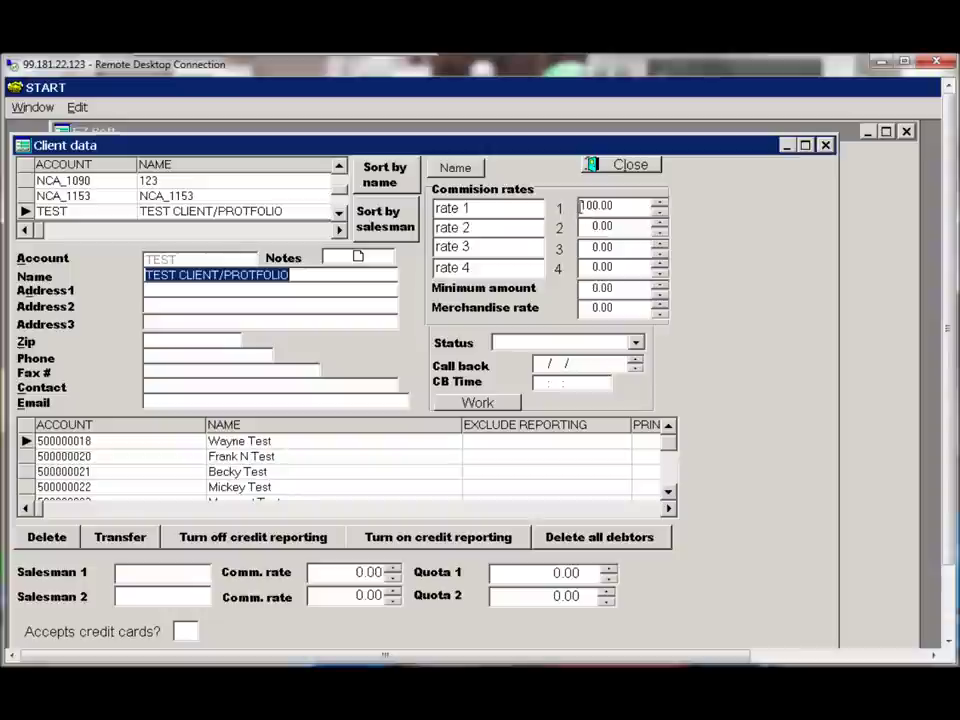
pyautogui.moveTo(580, 205); pyautogui.dragTo(608, 205)
pyautogui.write('30')
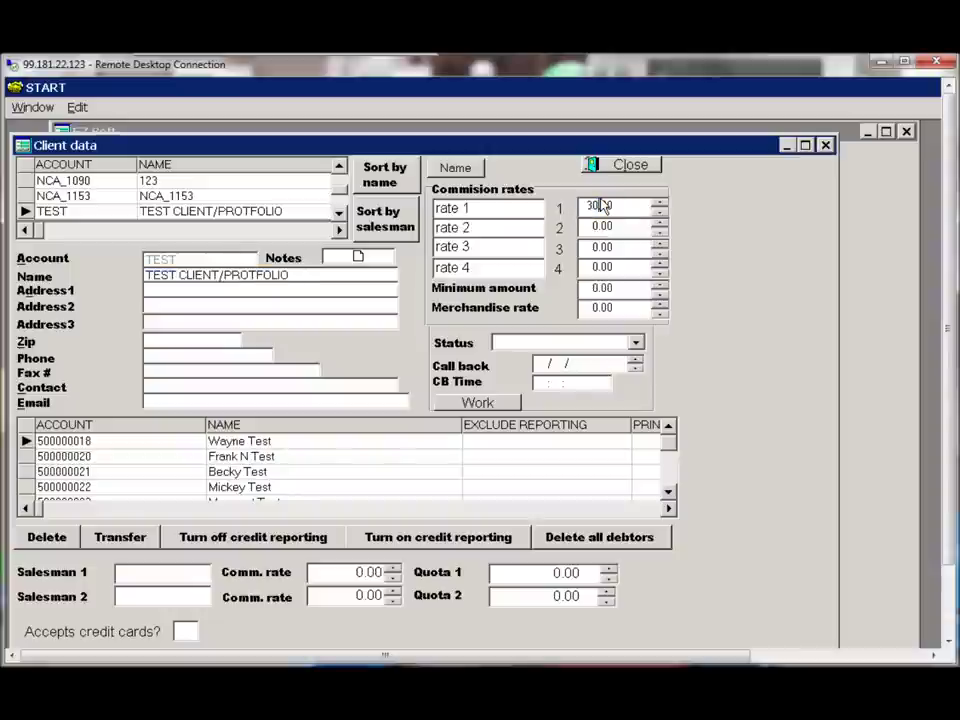
pyautogui.press('Tab')
pyautogui.write('40')
pyautogui.press('Tab')
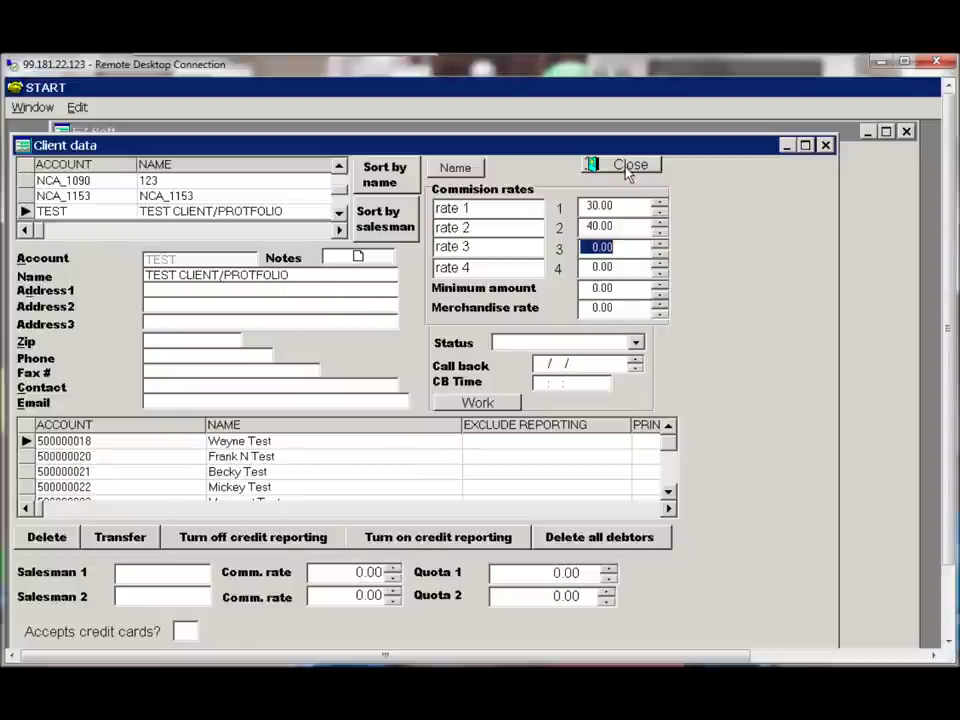
pyautogui.click(595, 165)
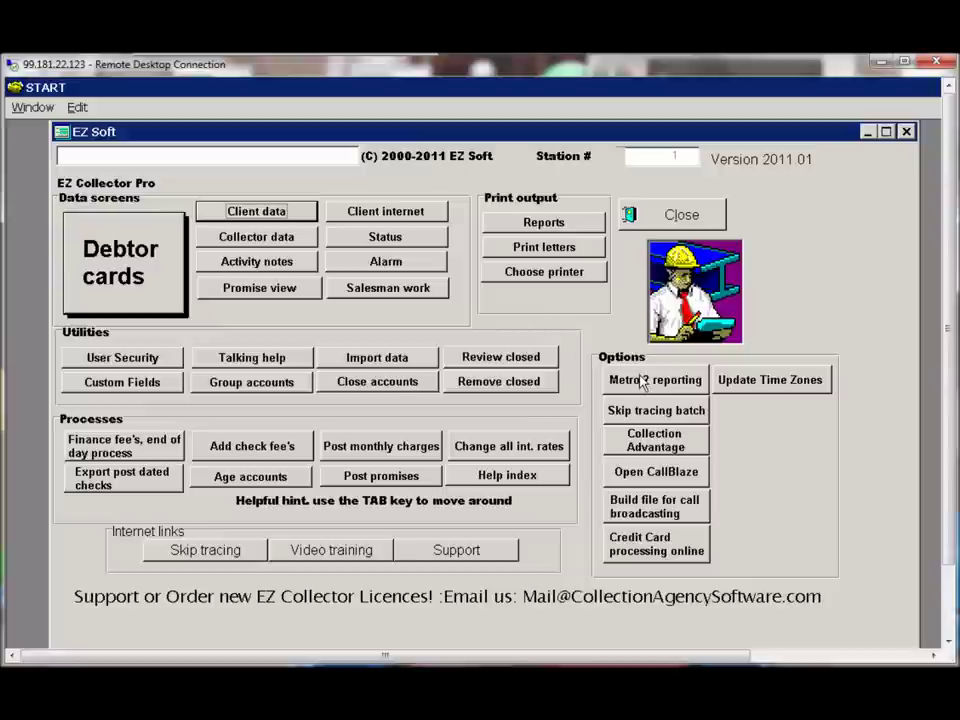
pyautogui.moveTo(655, 380)
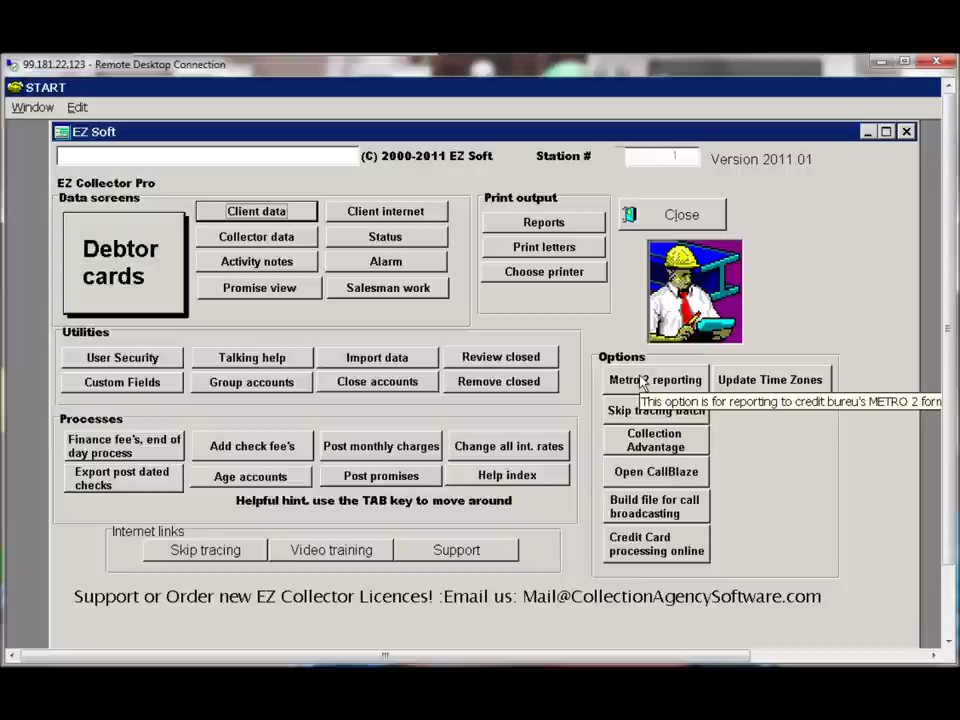
# Clear the previous Metro 2 reporting file with option Z.
pyautogui.click(643, 384)
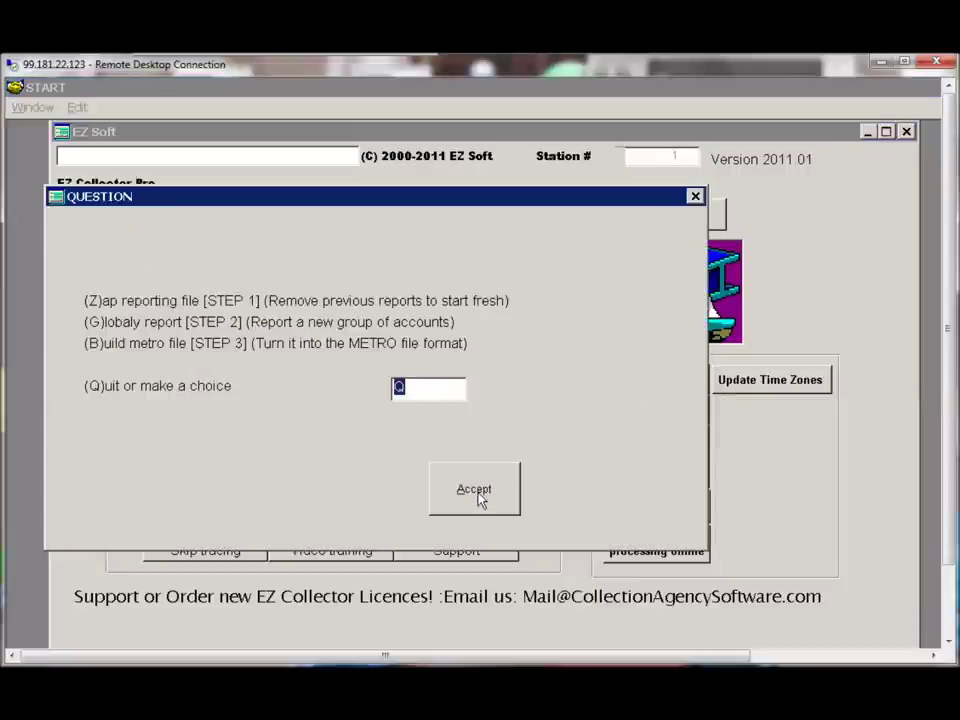
pyautogui.write('Z')
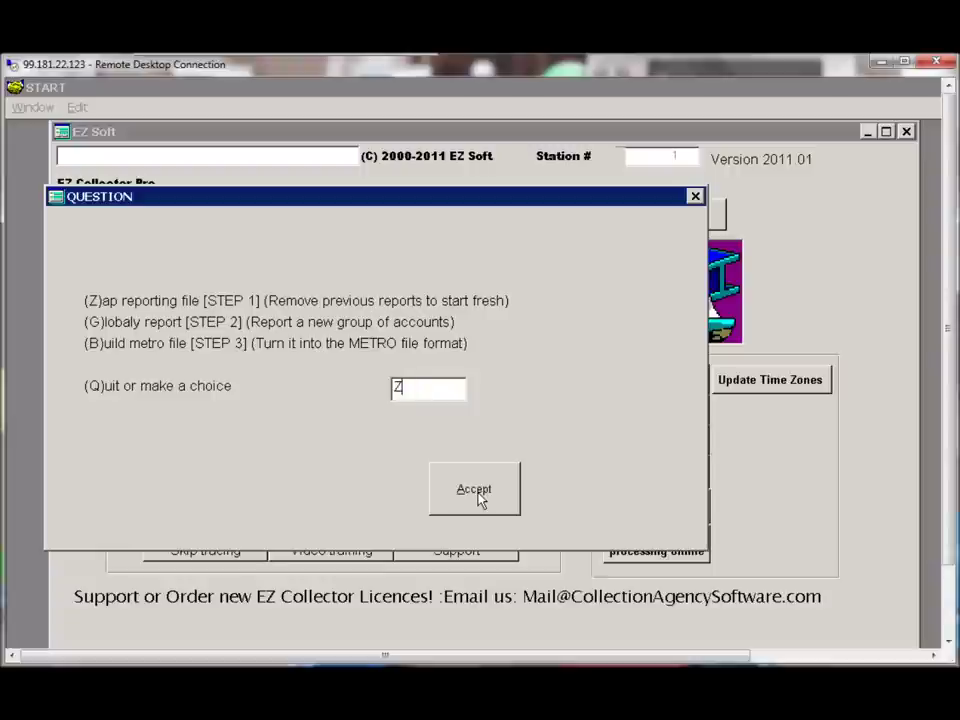
pyautogui.click(479, 497)
# Report a new Metro 2 account group (G) under agency bureau account XDSDFS.
pyautogui.click(656, 381)
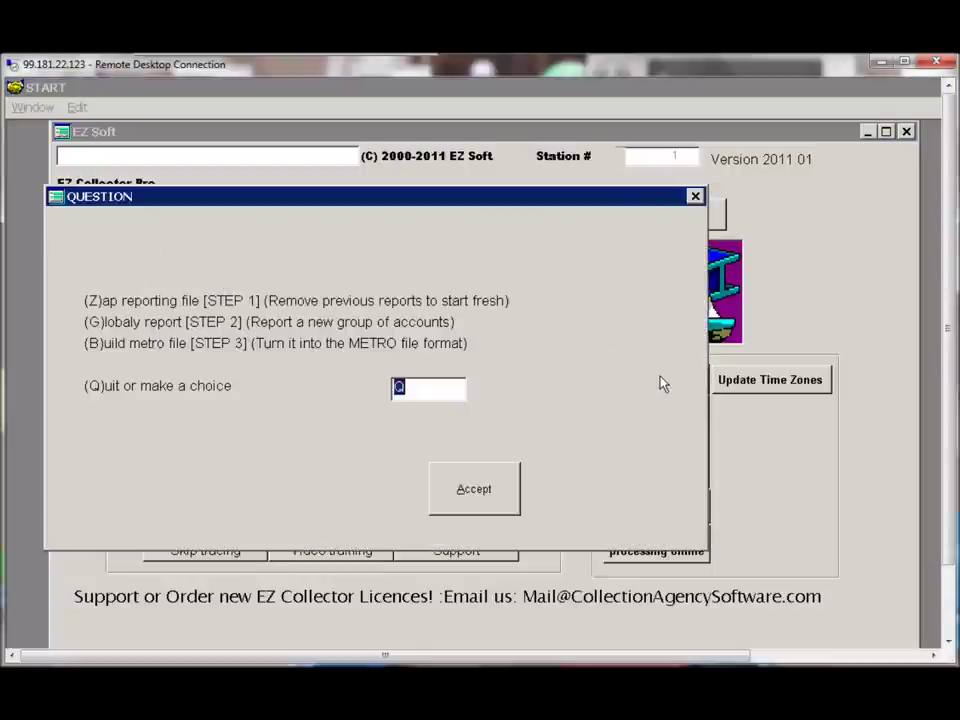
pyautogui.write('G')
pyautogui.click(492, 490)
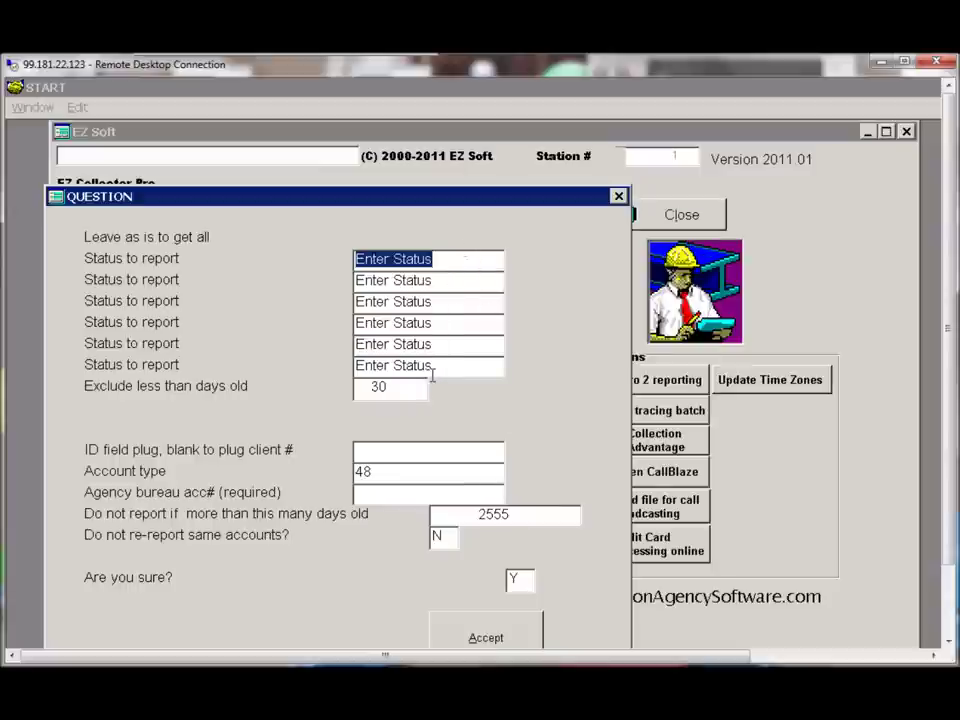
pyautogui.click(428, 489)
pyautogui.write('XDSDFS')
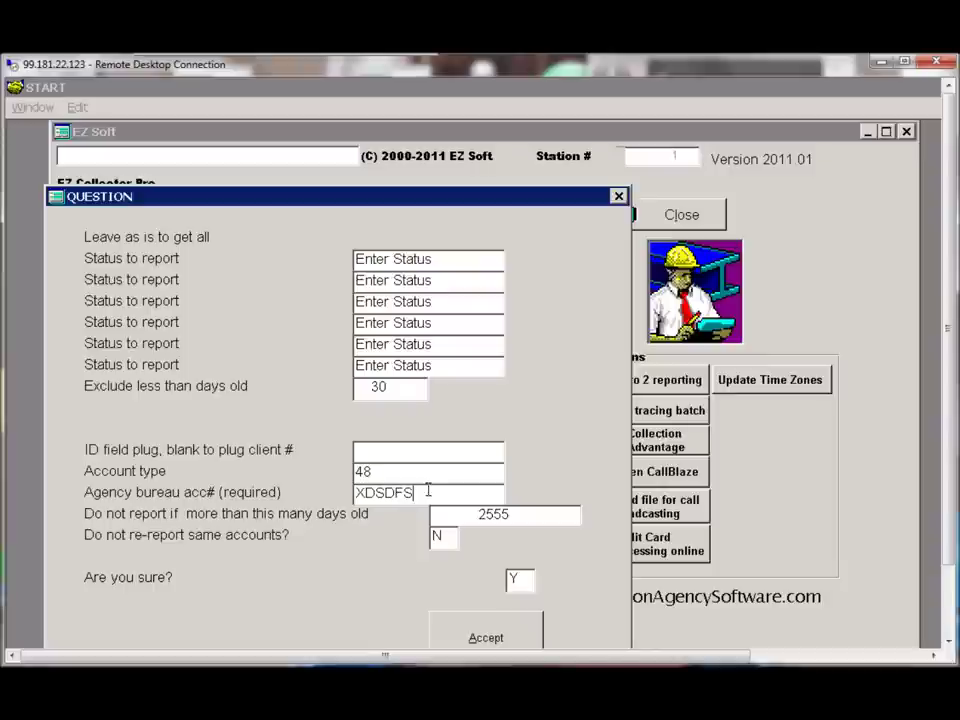
pyautogui.click(519, 634)
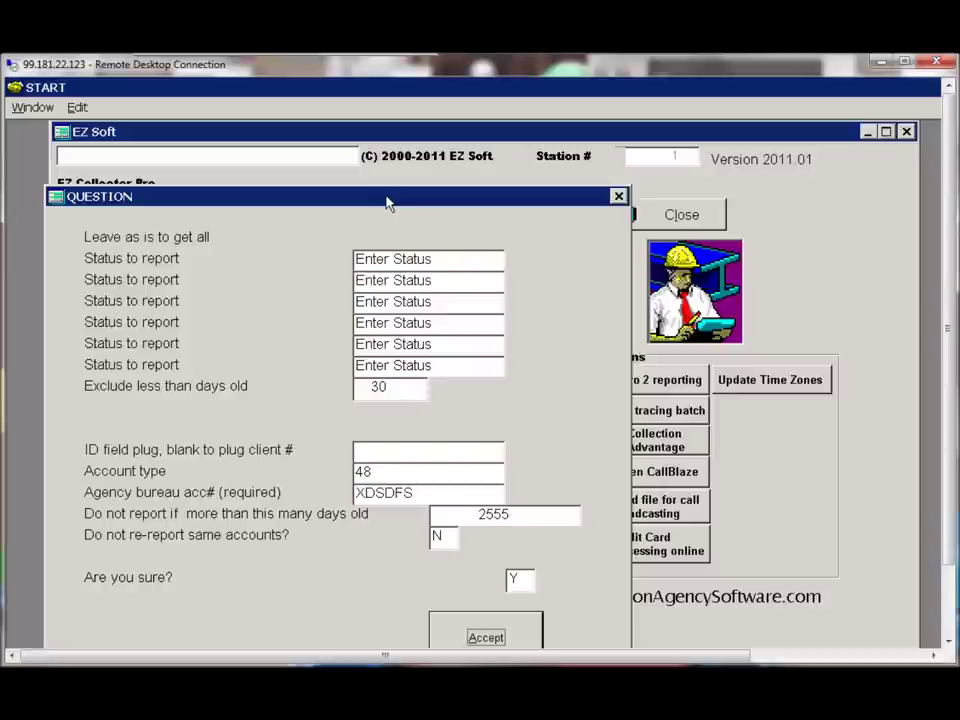
pyautogui.press('Escape')
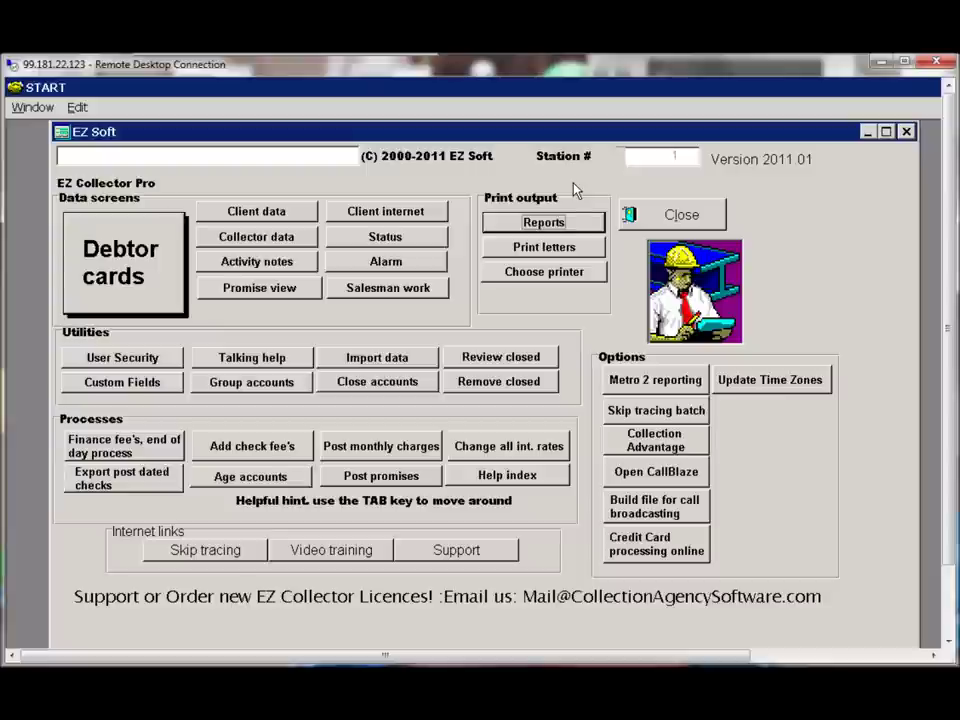
pyautogui.click(540, 224)
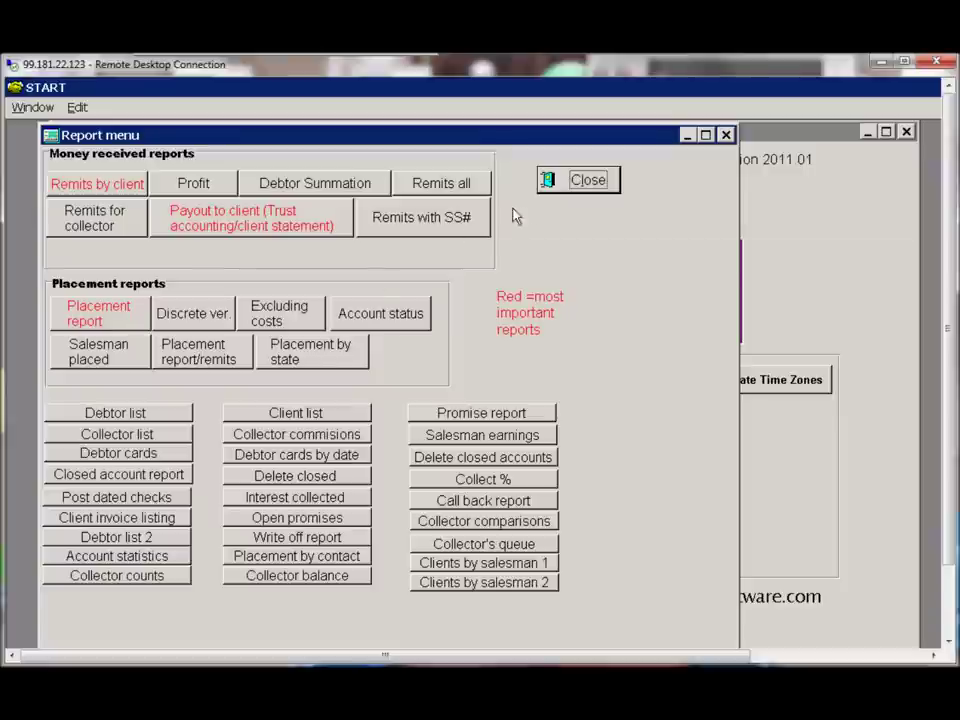
pyautogui.click(565, 181)
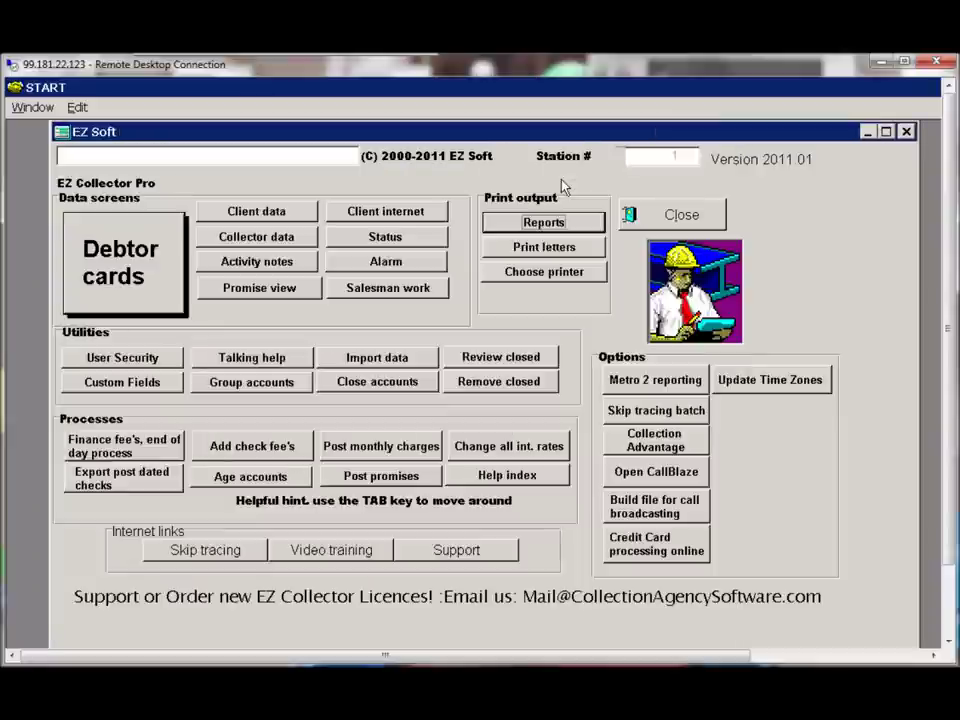
pyautogui.click(550, 247)
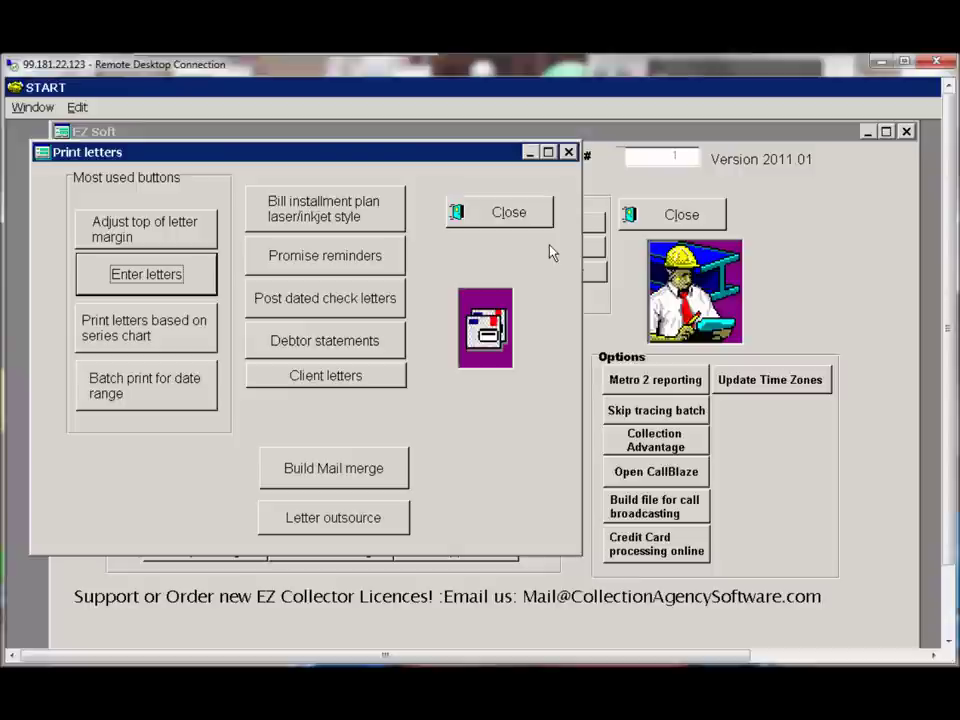
pyautogui.click(507, 213)
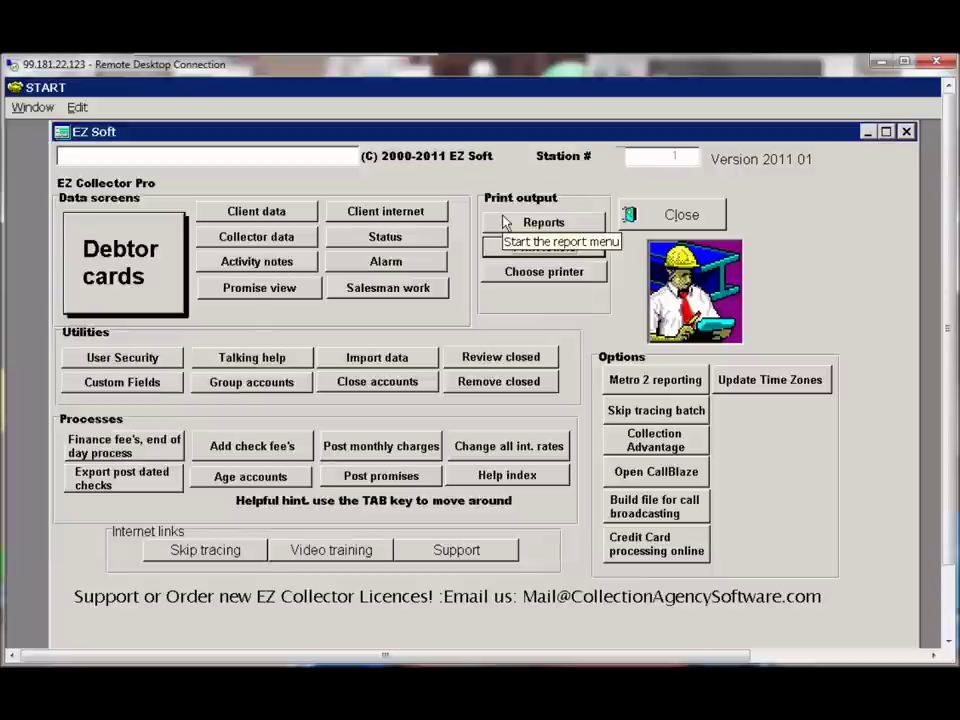